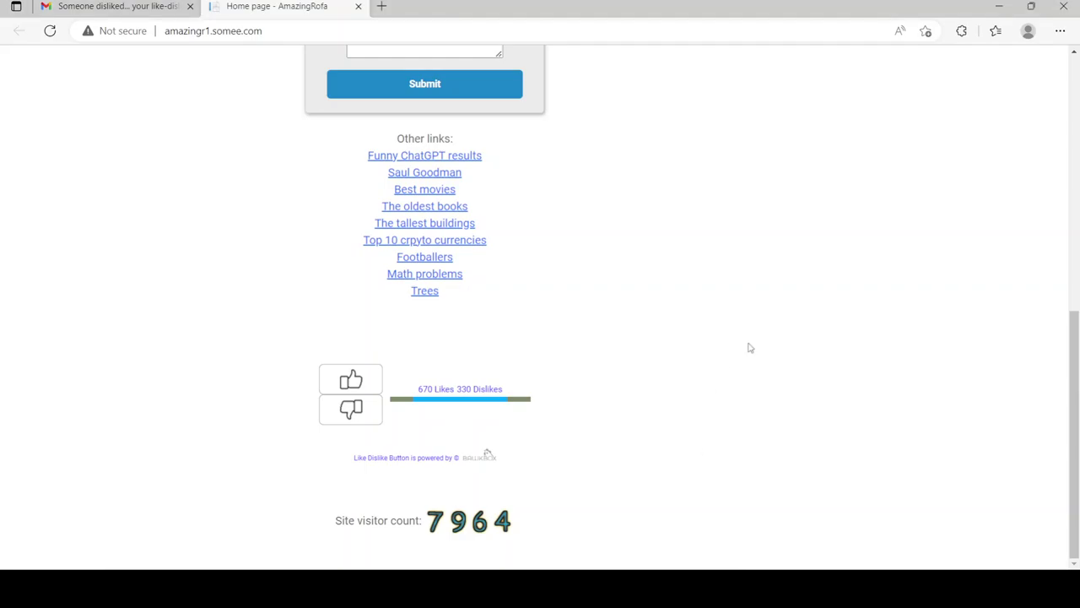
Reload the AmazingRofa home page, then browse the Galaxies, Ice cream and Cat behavior pages.
{"action": "key", "text": "F5"}
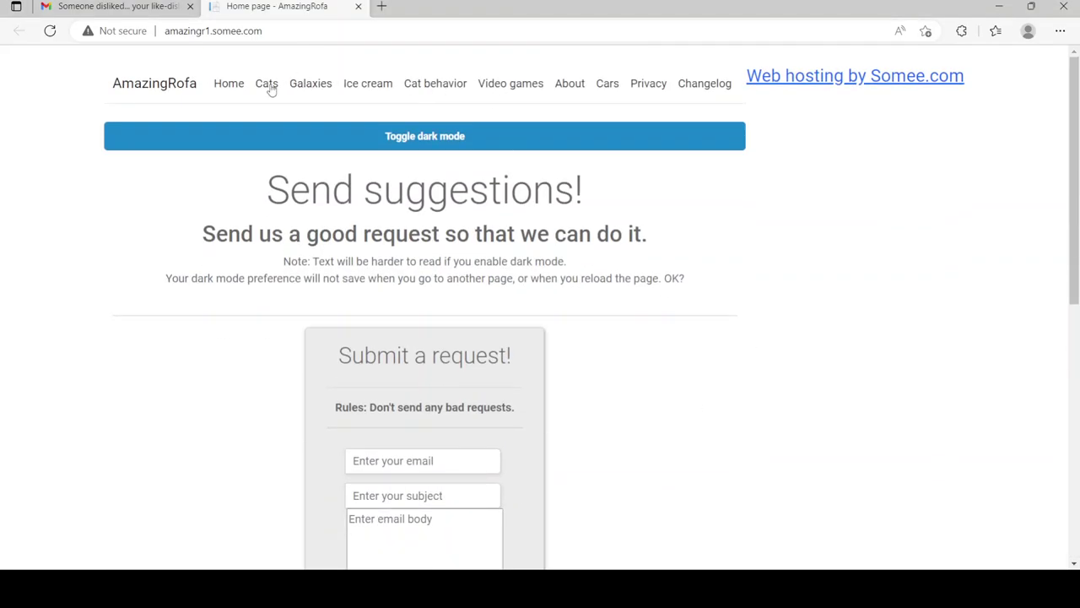
{"action": "scroll", "coordinate": [400, 179], "scroll_direction": "down", "scroll_amount": 5}
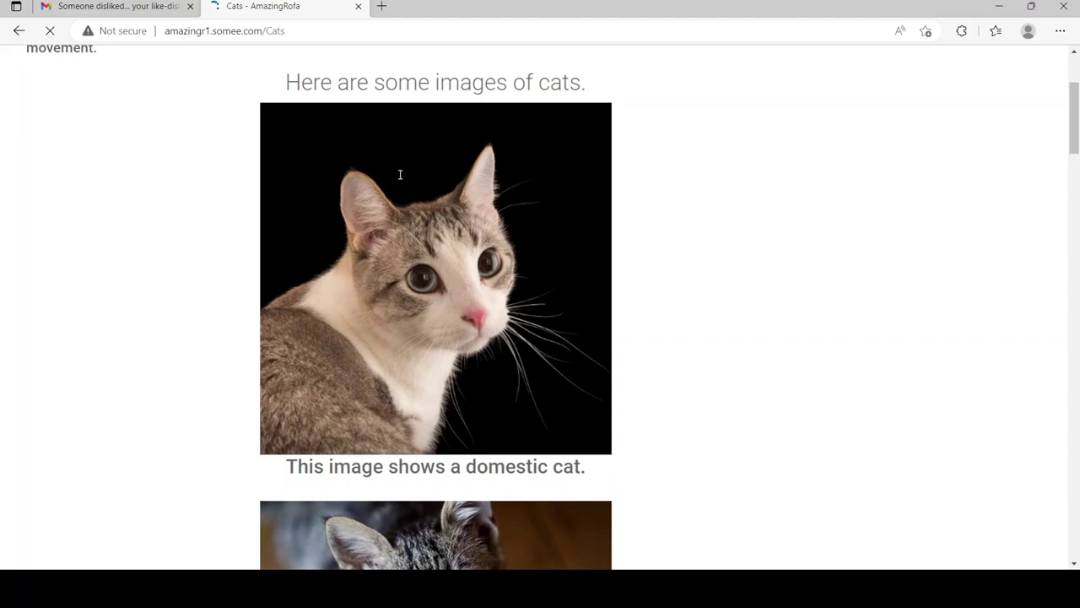
{"action": "scroll", "coordinate": [401, 179], "scroll_direction": "down", "scroll_amount": 5}
{"action": "scroll", "coordinate": [401, 179], "scroll_direction": "down", "scroll_amount": 5}
{"action": "scroll", "coordinate": [401, 178], "scroll_direction": "down", "scroll_amount": 5}
{"action": "scroll", "coordinate": [401, 179], "scroll_direction": "down", "scroll_amount": 5}
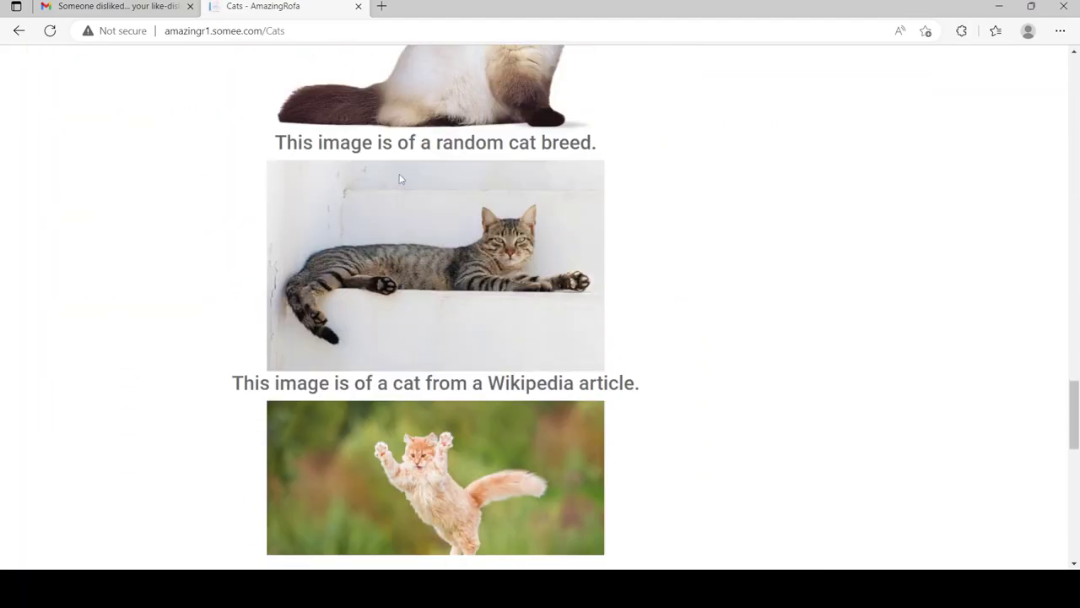
{"action": "scroll", "coordinate": [401, 179], "scroll_direction": "down", "scroll_amount": 5}
{"action": "scroll", "coordinate": [401, 179], "scroll_direction": "down", "scroll_amount": 3}
{"action": "scroll", "coordinate": [401, 179], "scroll_direction": "up", "scroll_amount": 2}
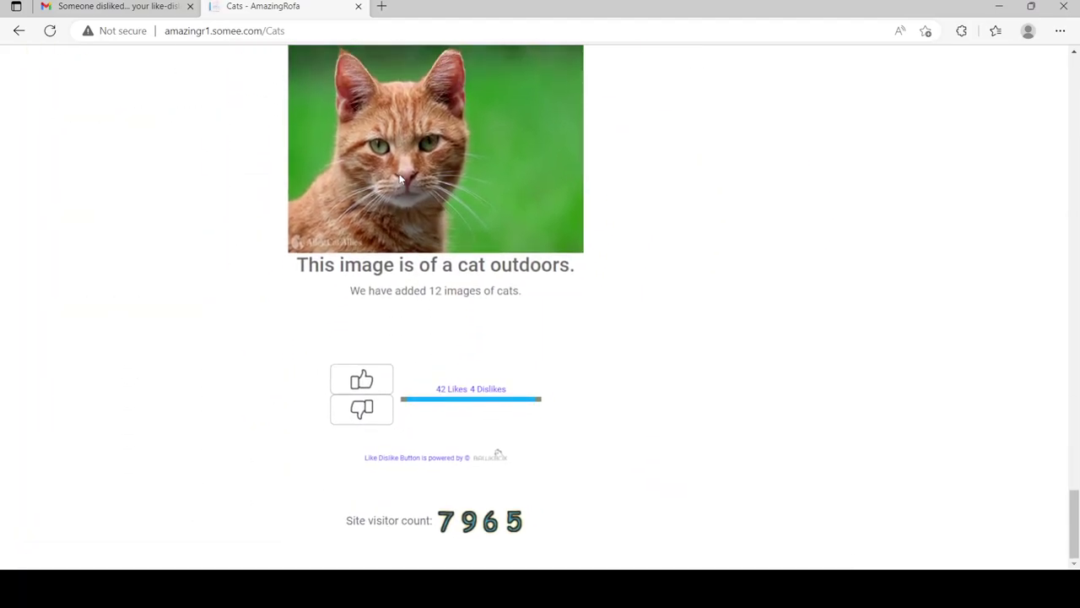
{"action": "scroll", "coordinate": [400, 178], "scroll_direction": "up", "scroll_amount": 5}
{"action": "scroll", "coordinate": [401, 179], "scroll_direction": "up", "scroll_amount": 5}
{"action": "scroll", "coordinate": [401, 179], "scroll_direction": "up", "scroll_amount": 5}
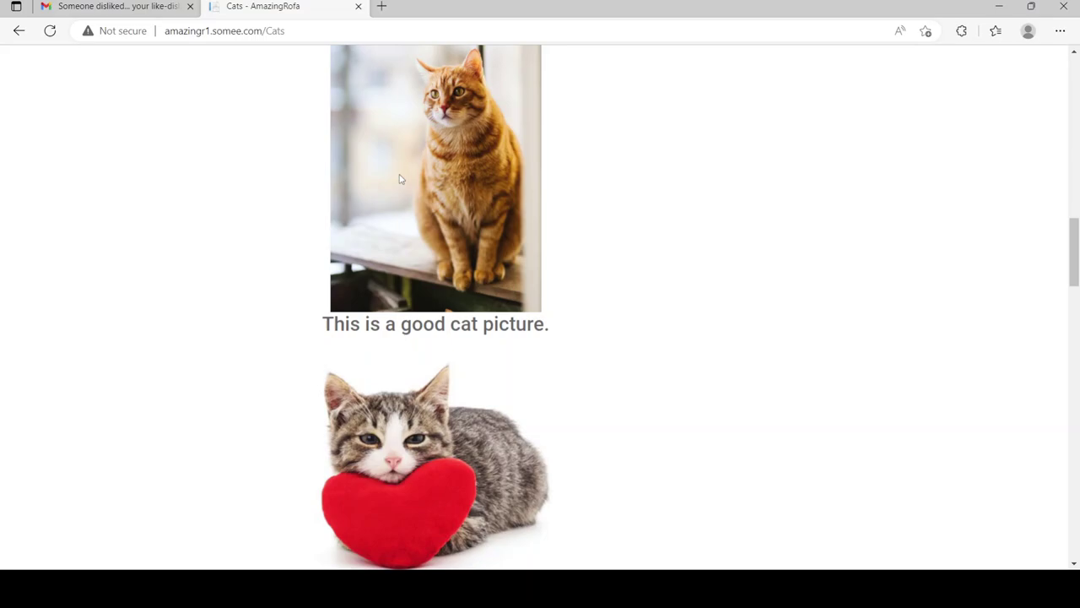
{"action": "scroll", "coordinate": [401, 179], "scroll_direction": "up", "scroll_amount": 2}
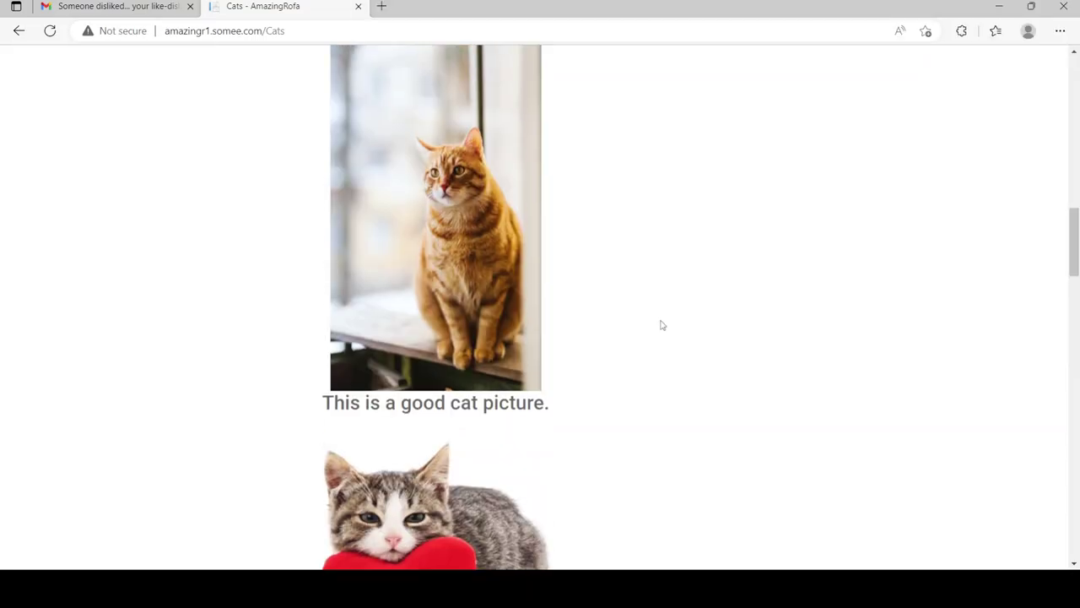
{"action": "scroll", "coordinate": [659, 325], "scroll_direction": "up", "scroll_amount": 8}
{"action": "scroll", "coordinate": [581, 287], "scroll_direction": "down", "scroll_amount": 1}
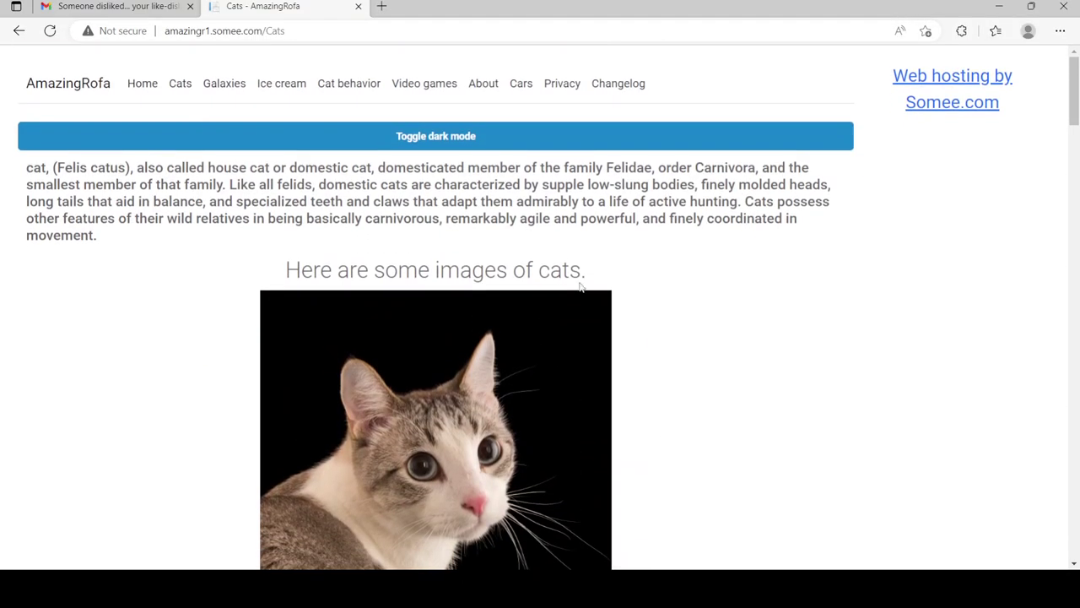
{"action": "left_click", "coordinate": [225, 84]}
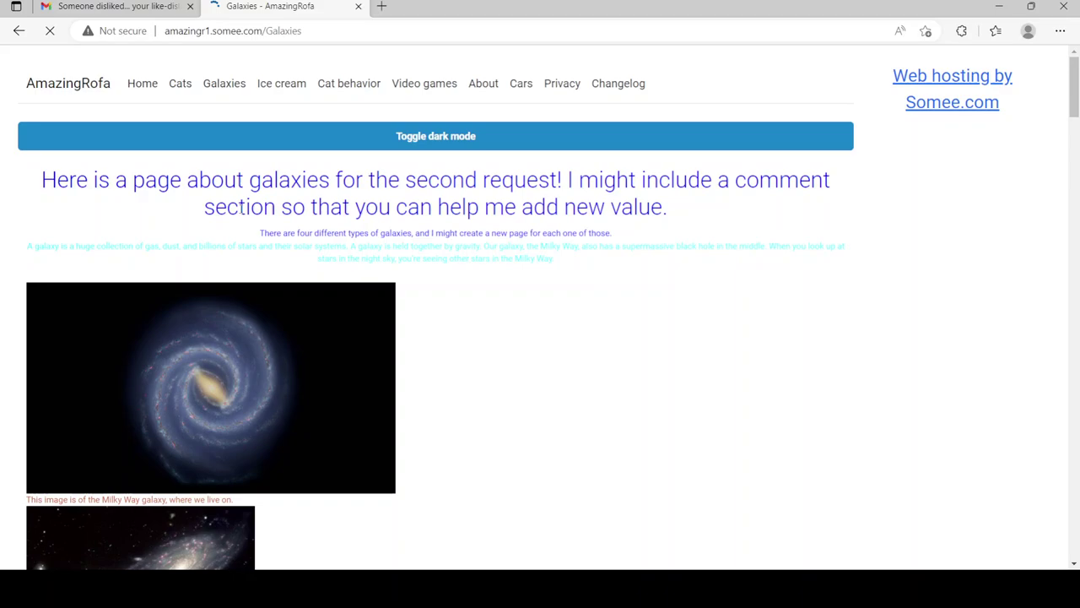
{"action": "scroll", "coordinate": [239, 207], "scroll_direction": "down", "scroll_amount": 8}
{"action": "scroll", "coordinate": [240, 208], "scroll_direction": "down", "scroll_amount": 8}
{"action": "scroll", "coordinate": [239, 208], "scroll_direction": "down", "scroll_amount": 8}
{"action": "scroll", "coordinate": [239, 207], "scroll_direction": "down", "scroll_amount": 8}
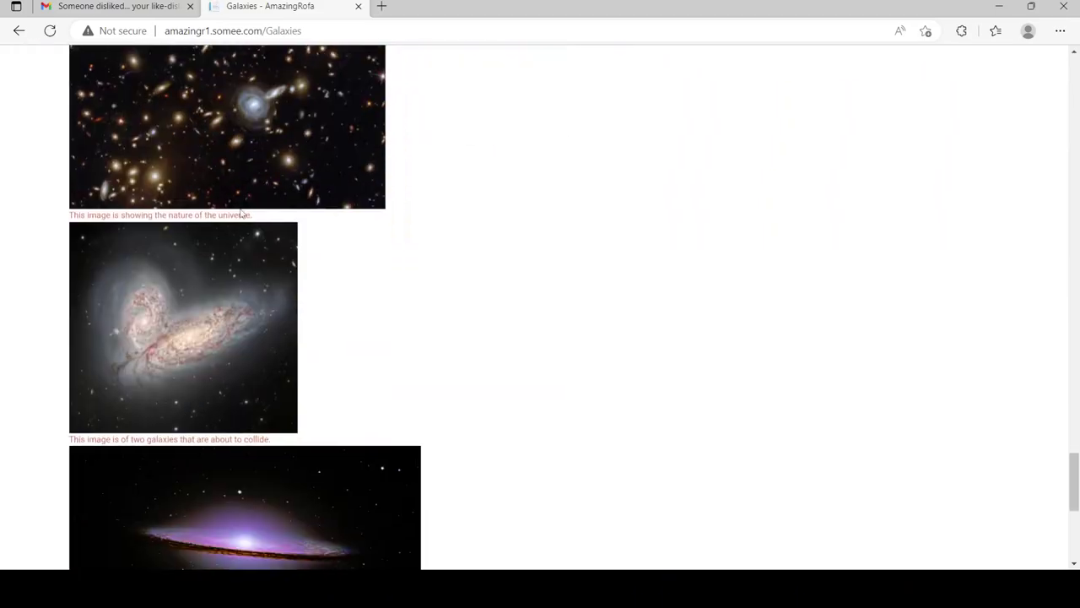
{"action": "scroll", "coordinate": [239, 208], "scroll_direction": "down", "scroll_amount": 8}
{"action": "scroll", "coordinate": [240, 208], "scroll_direction": "up", "scroll_amount": 1}
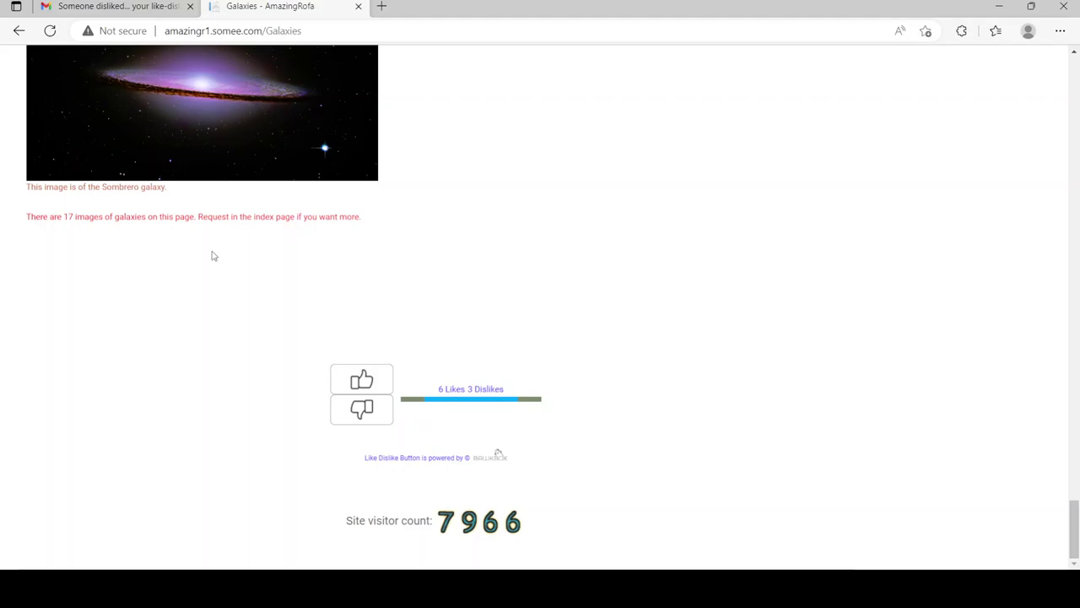
{"action": "scroll", "coordinate": [177, 294], "scroll_direction": "up", "scroll_amount": 8}
{"action": "scroll", "coordinate": [176, 294], "scroll_direction": "up", "scroll_amount": 8}
{"action": "scroll", "coordinate": [176, 294], "scroll_direction": "up", "scroll_amount": 8}
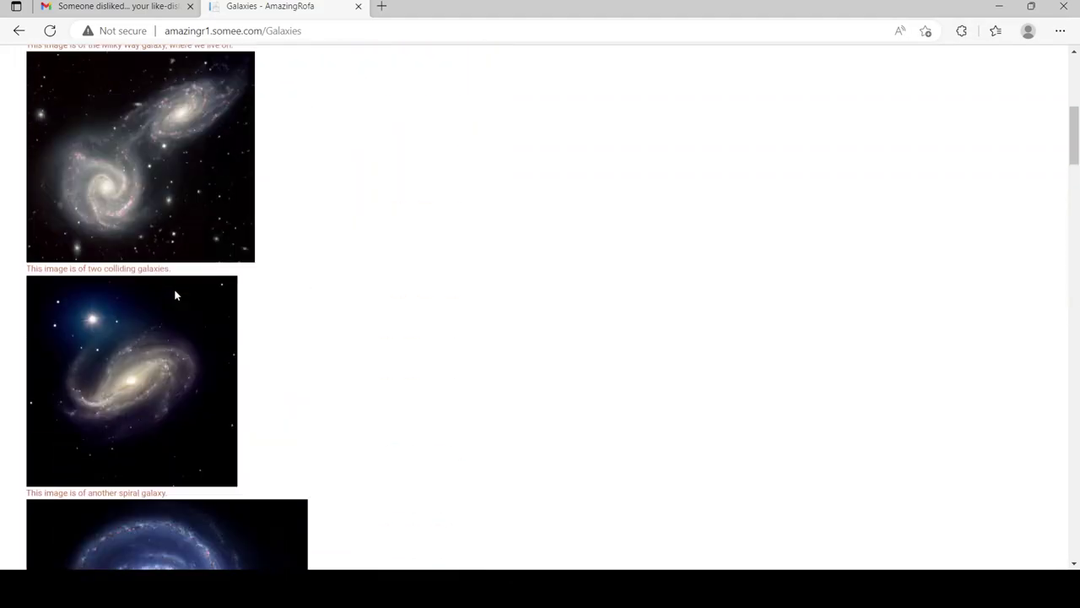
{"action": "scroll", "coordinate": [176, 295], "scroll_direction": "up", "scroll_amount": 6}
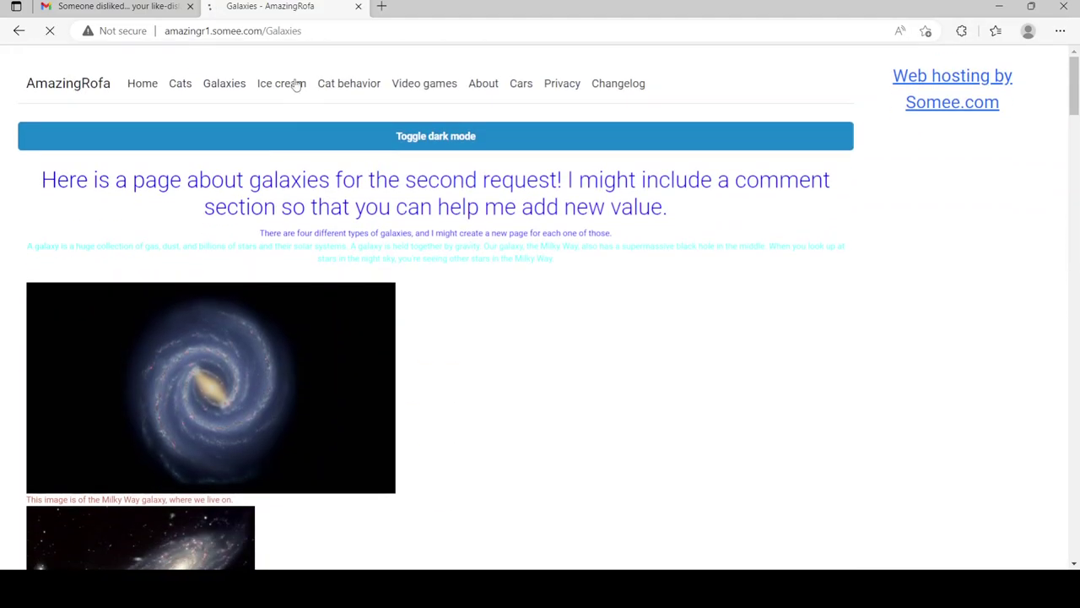
{"action": "scroll", "coordinate": [272, 194], "scroll_direction": "down", "scroll_amount": 5}
{"action": "scroll", "coordinate": [272, 200], "scroll_direction": "down", "scroll_amount": 5}
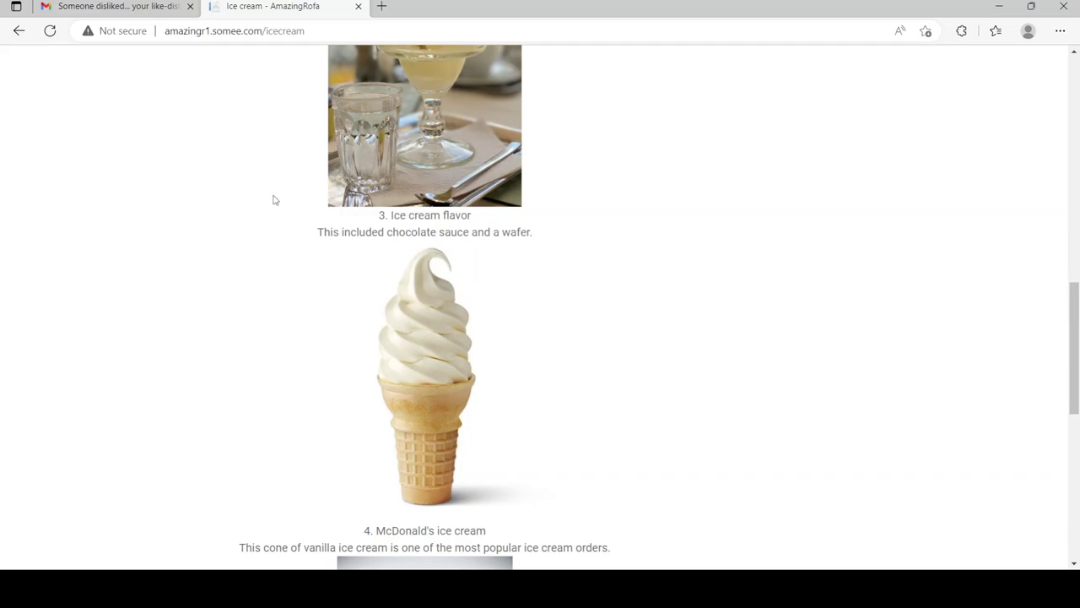
{"action": "scroll", "coordinate": [272, 200], "scroll_direction": "down", "scroll_amount": 8}
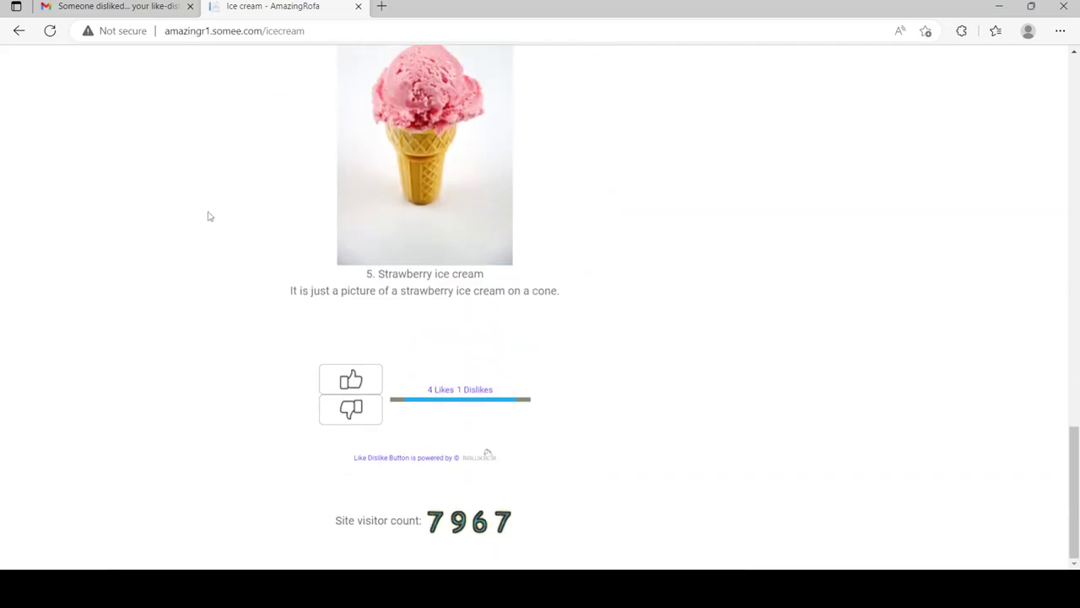
{"action": "scroll", "coordinate": [210, 216], "scroll_direction": "up", "scroll_amount": 5}
{"action": "scroll", "coordinate": [211, 216], "scroll_direction": "up", "scroll_amount": 5}
{"action": "scroll", "coordinate": [210, 216], "scroll_direction": "up", "scroll_amount": 6}
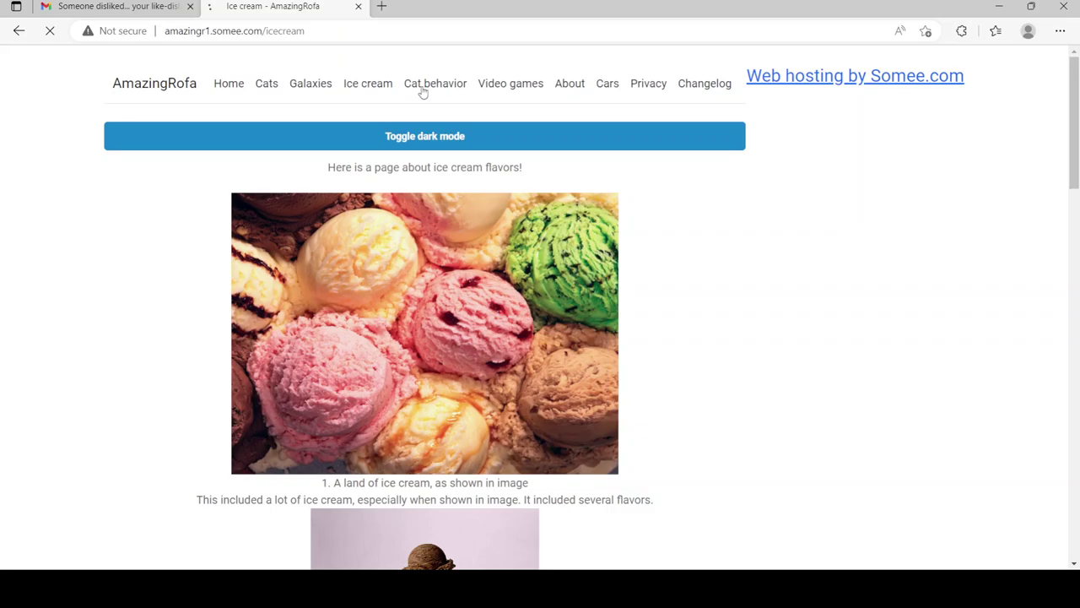
{"action": "scroll", "coordinate": [392, 243], "scroll_direction": "down", "scroll_amount": 8}
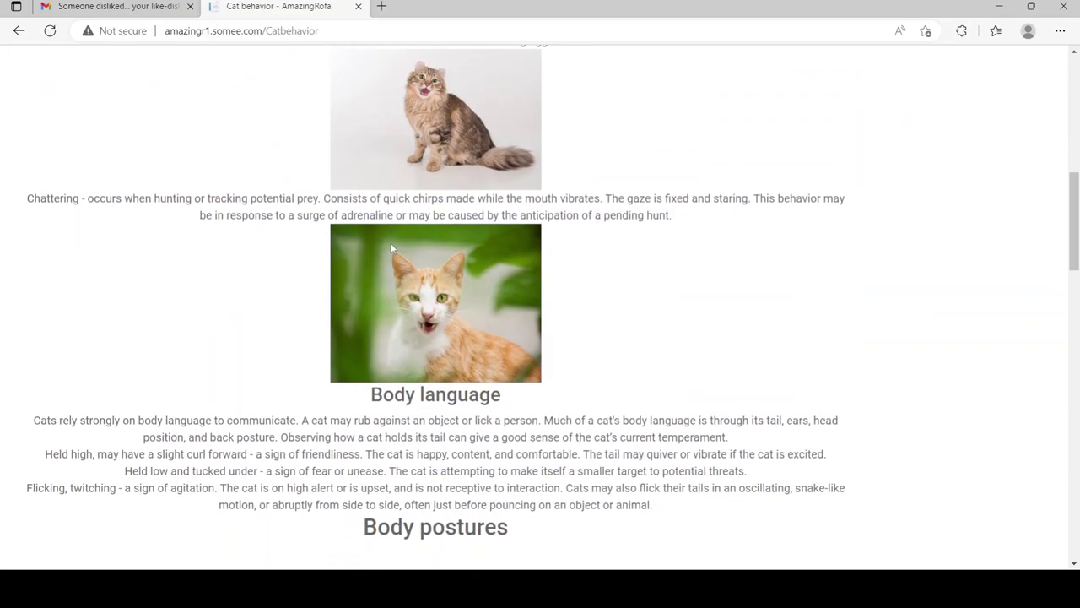
{"action": "scroll", "coordinate": [392, 243], "scroll_direction": "down", "scroll_amount": 8}
{"action": "scroll", "coordinate": [392, 243], "scroll_direction": "down", "scroll_amount": 8}
{"action": "scroll", "coordinate": [391, 243], "scroll_direction": "up", "scroll_amount": 6}
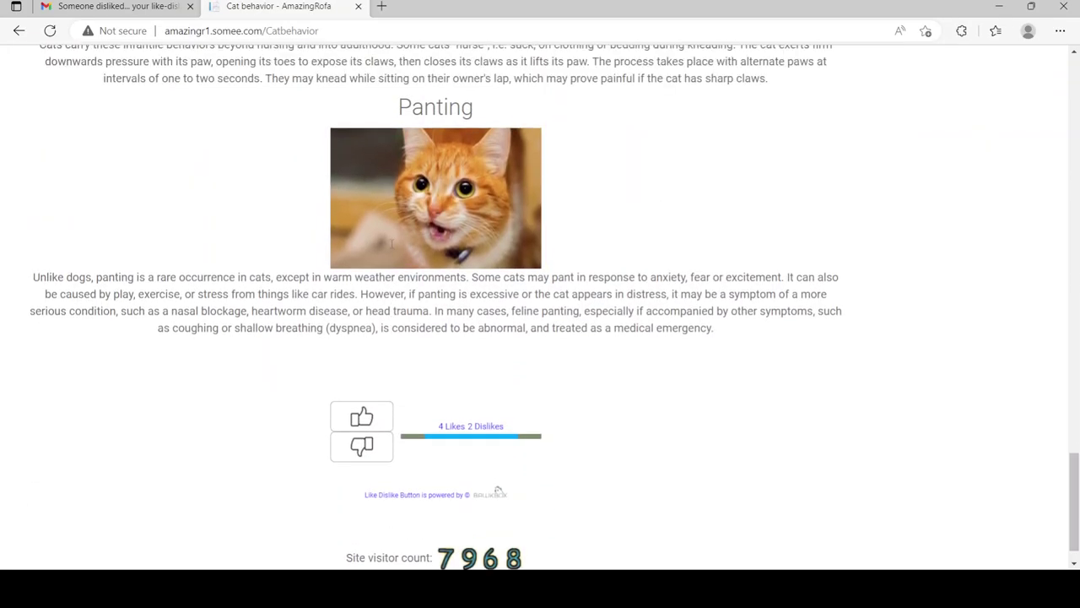
{"action": "scroll", "coordinate": [391, 243], "scroll_direction": "up", "scroll_amount": 8}
{"action": "scroll", "coordinate": [392, 243], "scroll_direction": "up", "scroll_amount": 8}
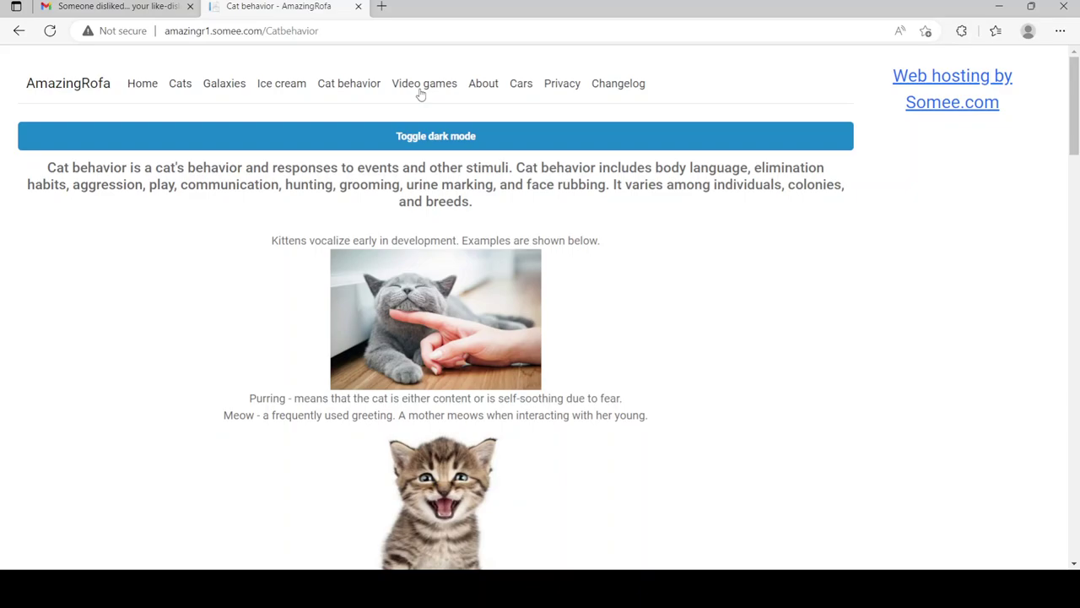
Browse the Video games page, then read the About page's website history.
{"action": "left_click", "coordinate": [424, 83]}
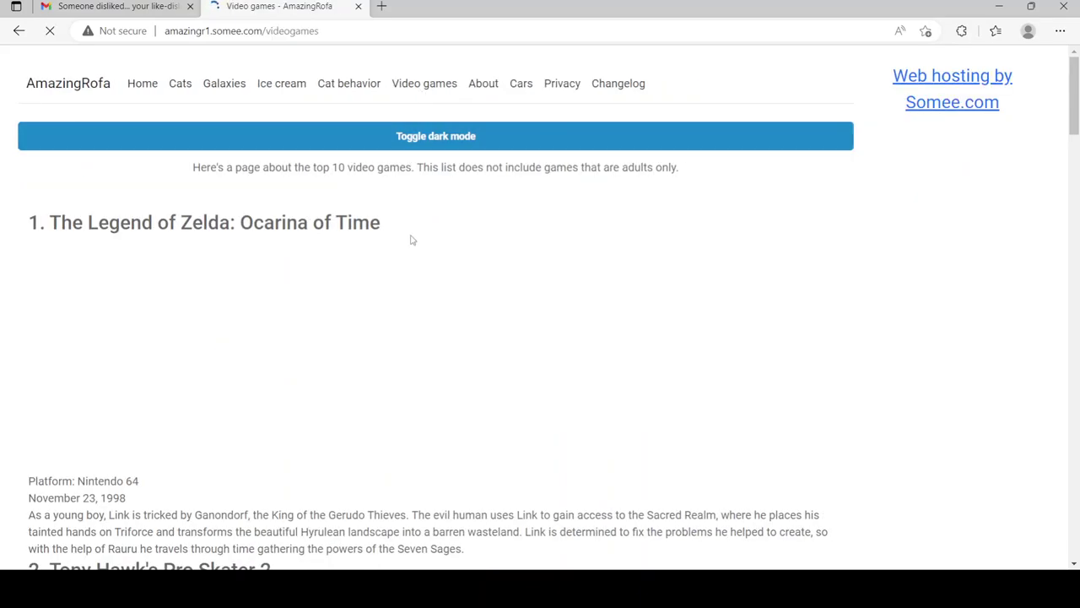
{"action": "scroll", "coordinate": [559, 335], "scroll_direction": "down", "scroll_amount": 3}
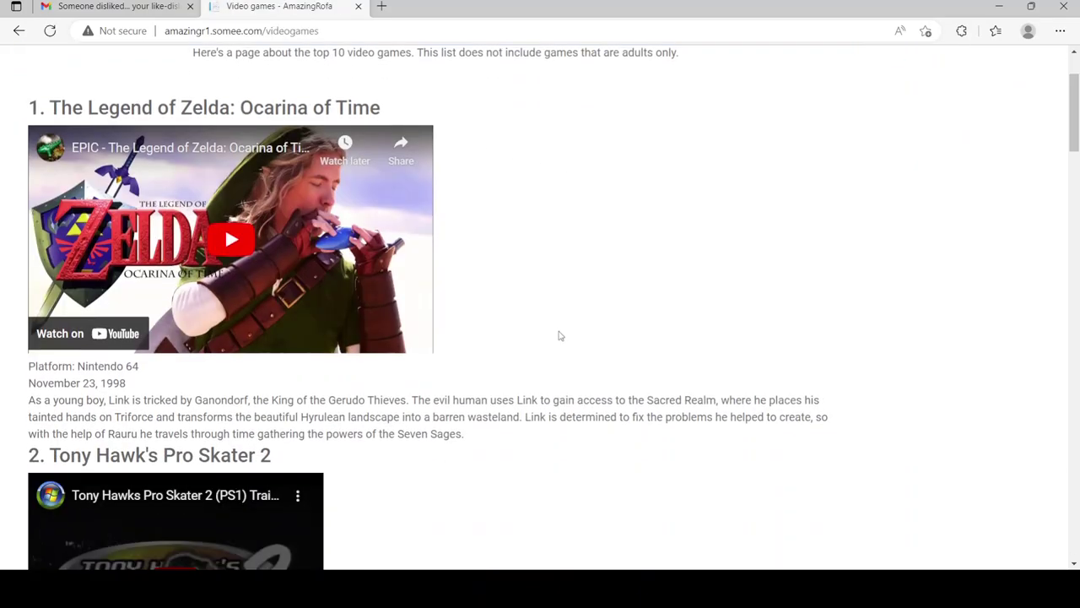
{"action": "scroll", "coordinate": [559, 336], "scroll_direction": "down", "scroll_amount": 3}
{"action": "scroll", "coordinate": [560, 336], "scroll_direction": "down", "scroll_amount": 3}
{"action": "scroll", "coordinate": [560, 336], "scroll_direction": "down", "scroll_amount": 2}
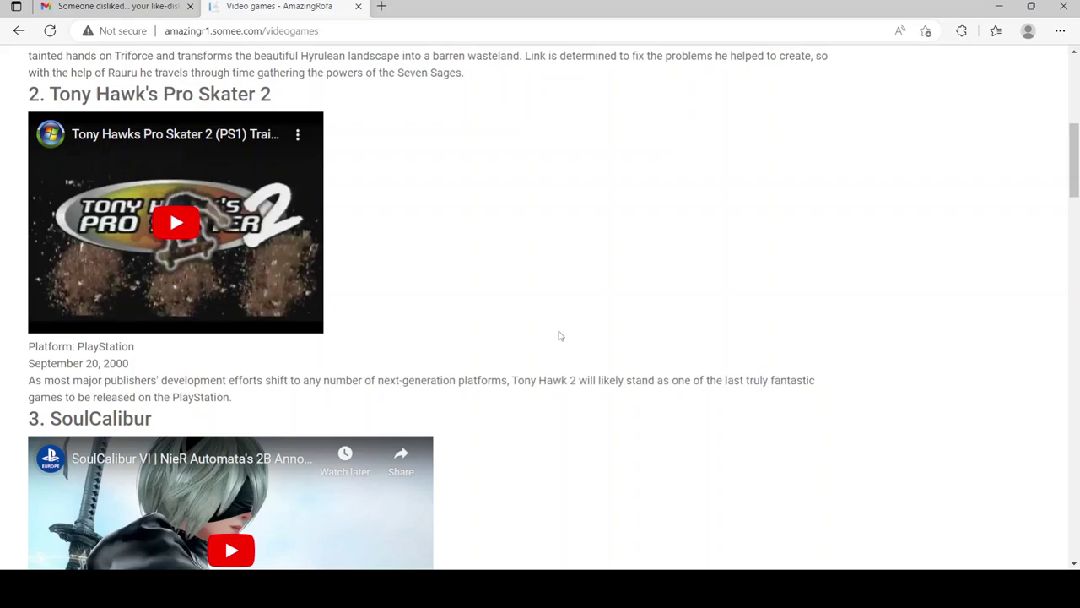
{"action": "scroll", "coordinate": [560, 336], "scroll_direction": "down", "scroll_amount": 3}
{"action": "scroll", "coordinate": [560, 336], "scroll_direction": "down", "scroll_amount": 3}
{"action": "scroll", "coordinate": [560, 336], "scroll_direction": "down", "scroll_amount": 3}
{"action": "scroll", "coordinate": [559, 336], "scroll_direction": "down", "scroll_amount": 3}
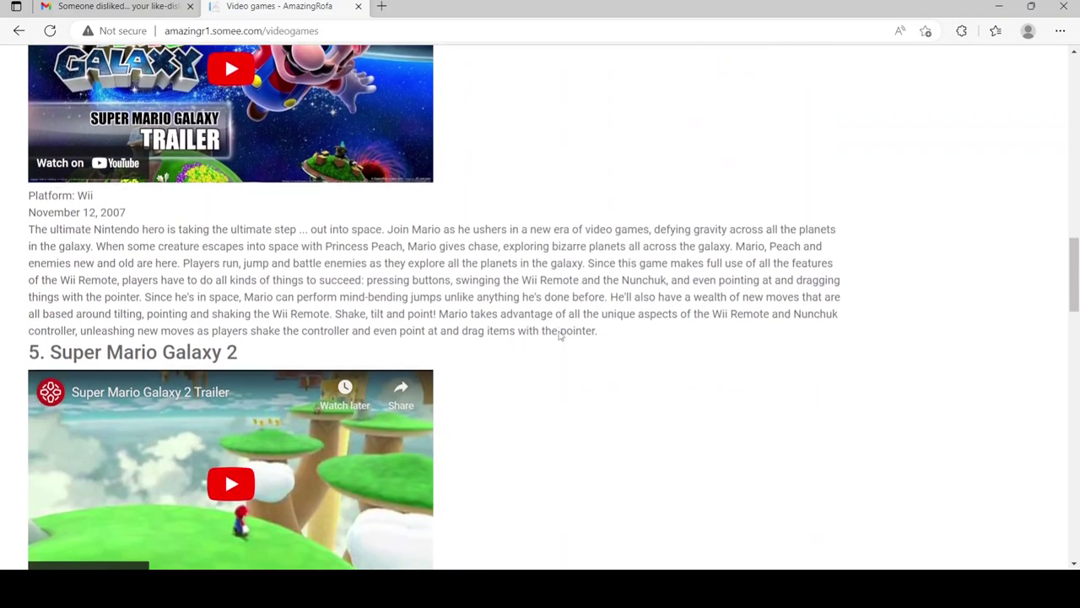
{"action": "scroll", "coordinate": [559, 336], "scroll_direction": "down", "scroll_amount": 3}
{"action": "scroll", "coordinate": [559, 336], "scroll_direction": "down", "scroll_amount": 3}
{"action": "scroll", "coordinate": [559, 336], "scroll_direction": "down", "scroll_amount": 3}
{"action": "scroll", "coordinate": [560, 336], "scroll_direction": "down", "scroll_amount": 2}
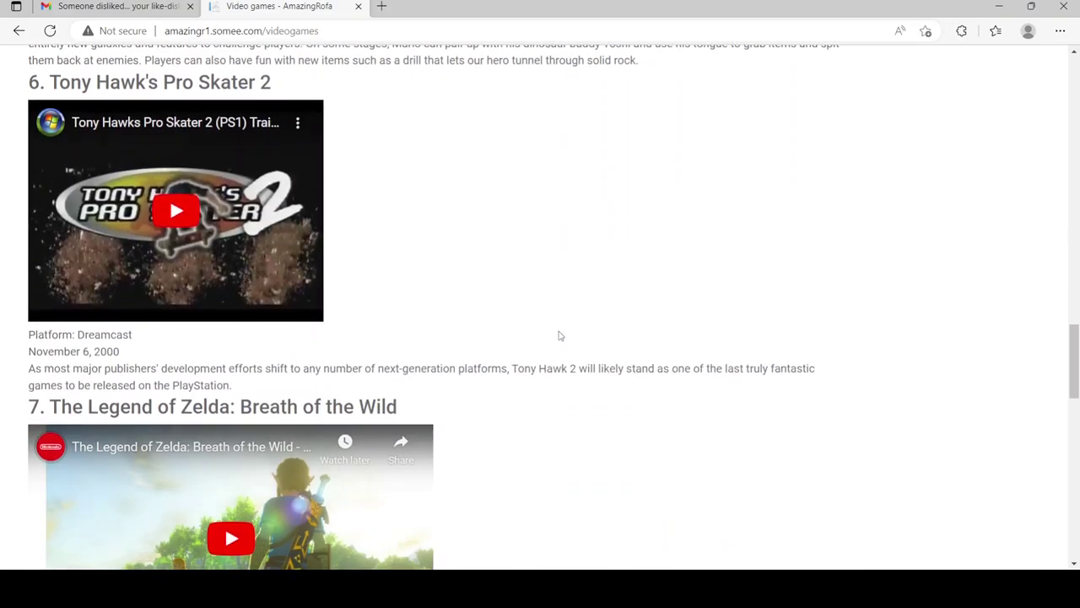
{"action": "scroll", "coordinate": [559, 336], "scroll_direction": "down", "scroll_amount": 3}
{"action": "scroll", "coordinate": [560, 336], "scroll_direction": "down", "scroll_amount": 3}
{"action": "scroll", "coordinate": [560, 335], "scroll_direction": "down", "scroll_amount": 3}
{"action": "scroll", "coordinate": [560, 336], "scroll_direction": "down", "scroll_amount": 4}
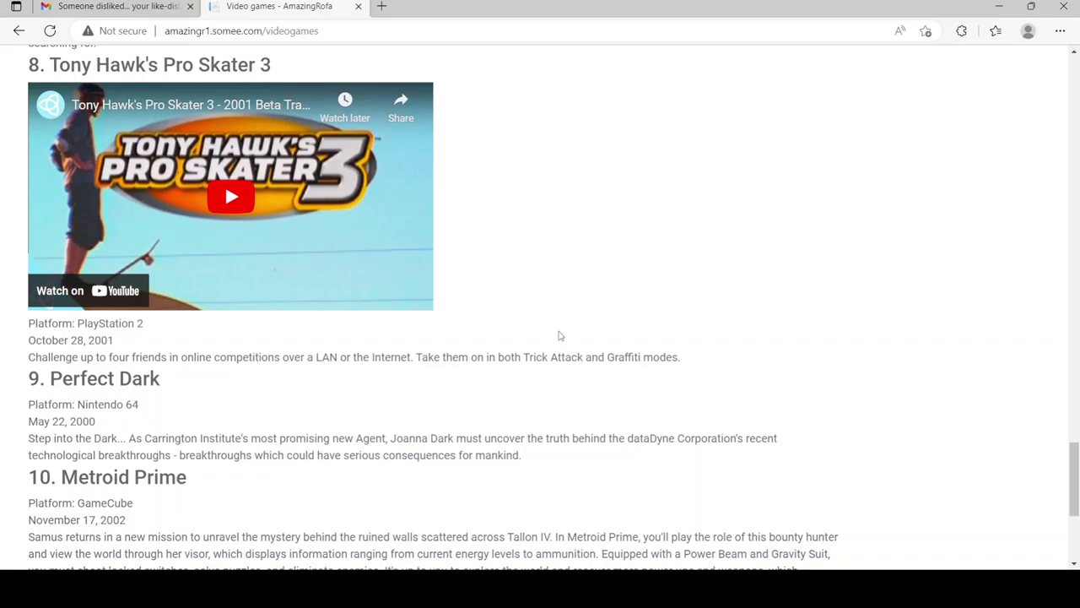
{"action": "scroll", "coordinate": [559, 336], "scroll_direction": "down", "scroll_amount": 4}
{"action": "scroll", "coordinate": [560, 336], "scroll_direction": "down", "scroll_amount": 1}
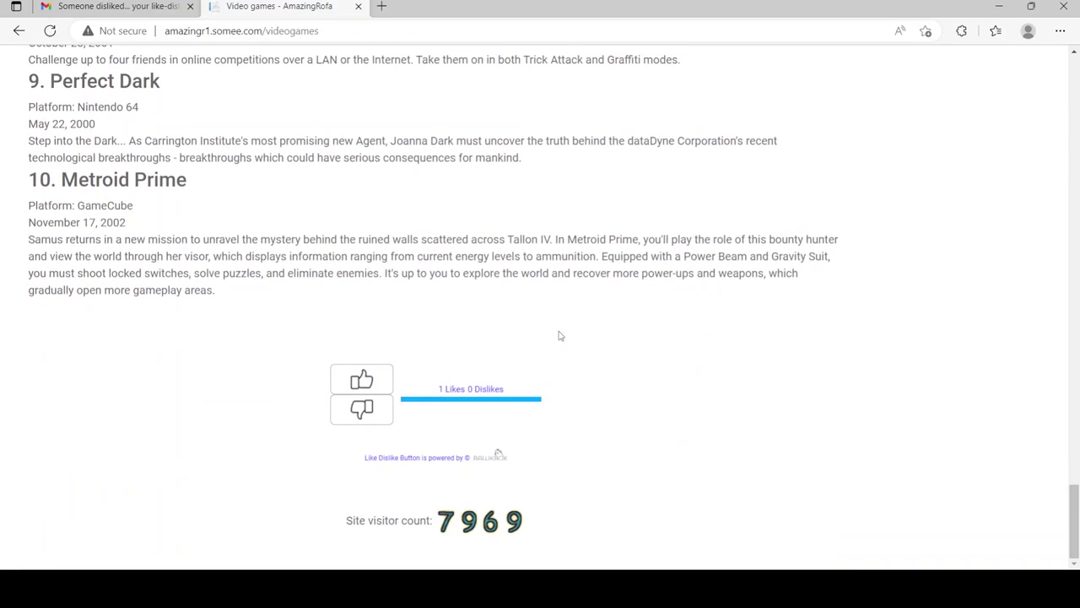
{"action": "scroll", "coordinate": [559, 336], "scroll_direction": "up", "scroll_amount": 5}
{"action": "scroll", "coordinate": [560, 336], "scroll_direction": "up", "scroll_amount": 5}
{"action": "scroll", "coordinate": [559, 336], "scroll_direction": "up", "scroll_amount": 5}
{"action": "scroll", "coordinate": [559, 332], "scroll_direction": "up", "scroll_amount": 5}
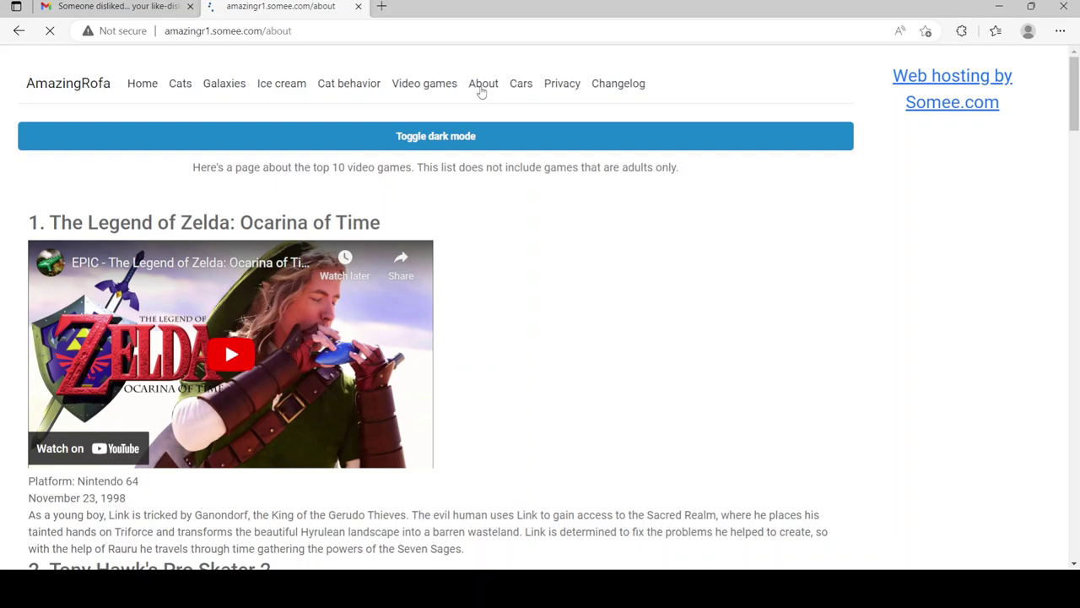
{"action": "scroll", "coordinate": [481, 253], "scroll_direction": "down", "scroll_amount": 5}
{"action": "scroll", "coordinate": [490, 338], "scroll_direction": "down", "scroll_amount": 1}
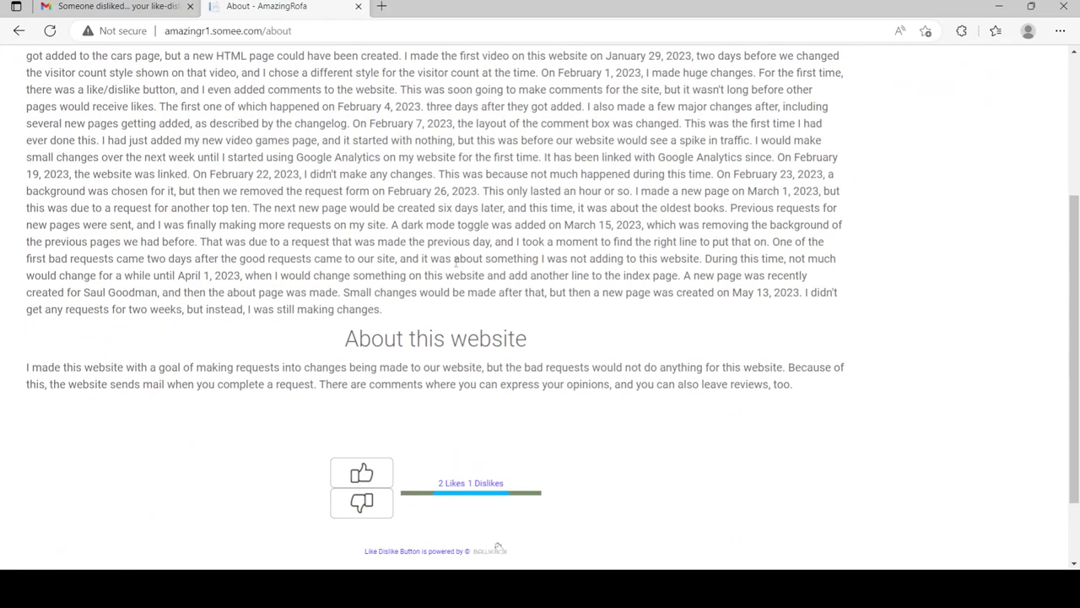
{"action": "scroll", "coordinate": [456, 261], "scroll_direction": "down", "scroll_amount": 2}
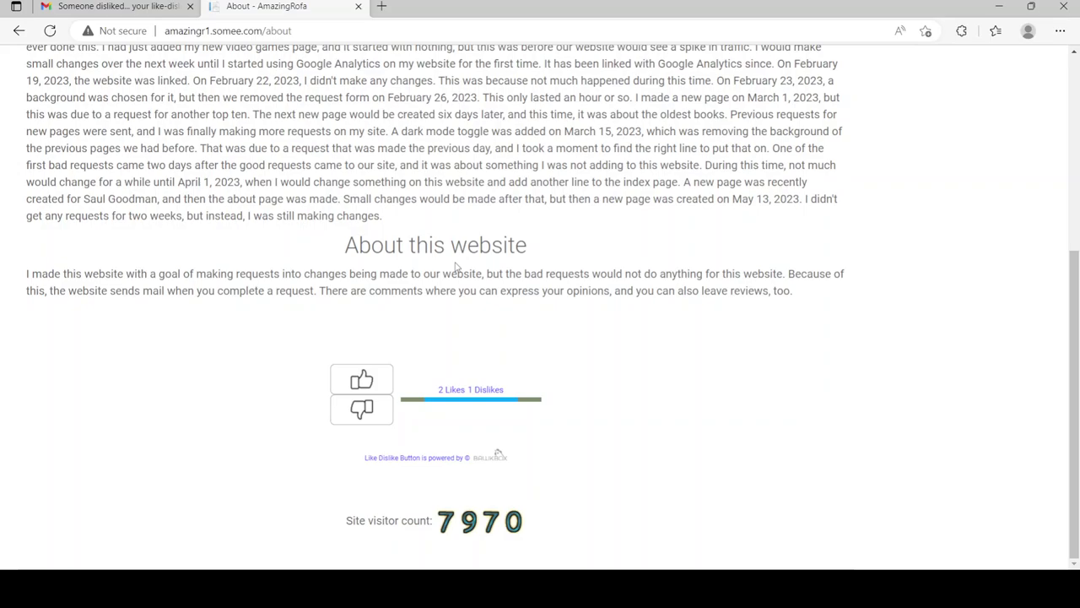
{"action": "scroll", "coordinate": [456, 265], "scroll_direction": "up", "scroll_amount": 6}
{"action": "scroll", "coordinate": [473, 169], "scroll_direction": "up", "scroll_amount": 2}
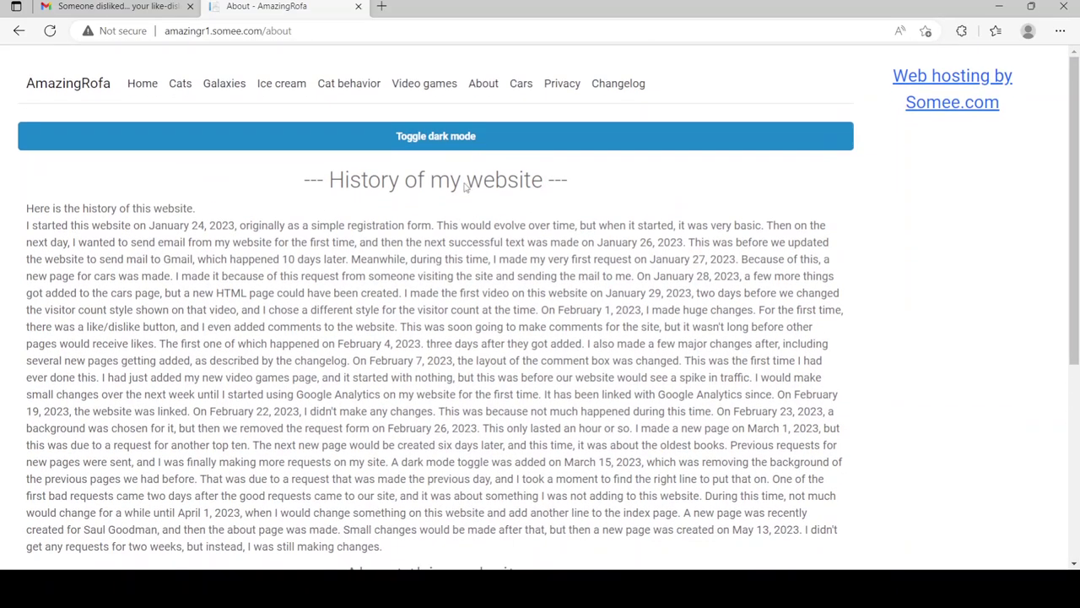
Scroll the Cars and Privacy Policy pages to their vote tallies, ending on Changelog.
{"action": "left_click", "coordinate": [521, 84]}
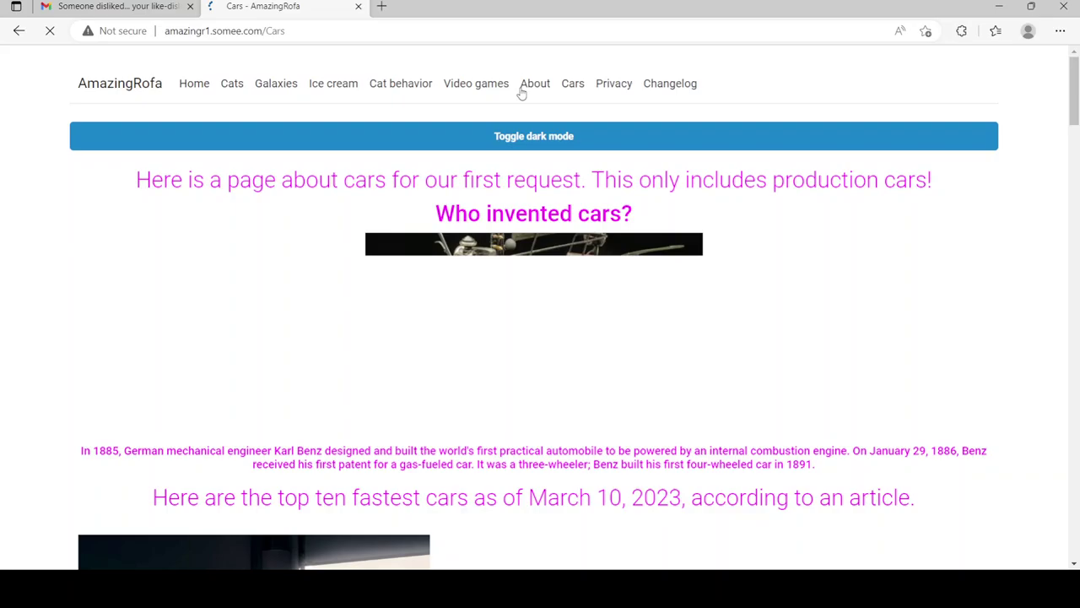
{"action": "scroll", "coordinate": [527, 241], "scroll_direction": "down", "scroll_amount": 8}
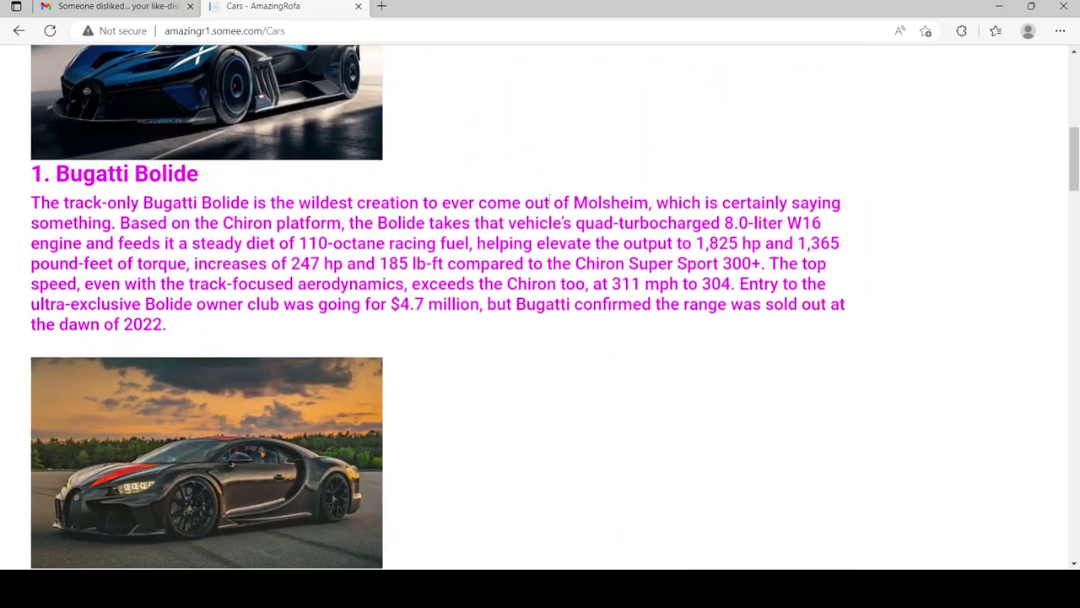
{"action": "scroll", "coordinate": [540, 219], "scroll_direction": "down", "scroll_amount": 6}
{"action": "scroll", "coordinate": [549, 203], "scroll_direction": "down", "scroll_amount": 5}
{"action": "scroll", "coordinate": [550, 203], "scroll_direction": "down", "scroll_amount": 6}
{"action": "scroll", "coordinate": [549, 202], "scroll_direction": "down", "scroll_amount": 6}
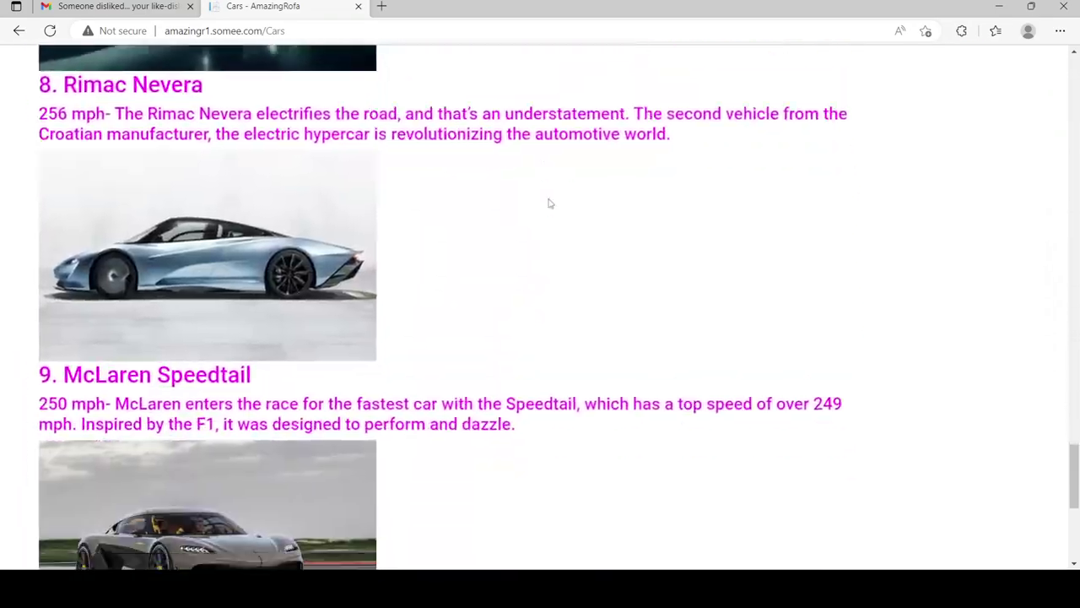
{"action": "scroll", "coordinate": [549, 202], "scroll_direction": "down", "scroll_amount": 6}
{"action": "scroll", "coordinate": [550, 204], "scroll_direction": "down", "scroll_amount": 2}
{"action": "scroll", "coordinate": [549, 205], "scroll_direction": "up", "scroll_amount": 1}
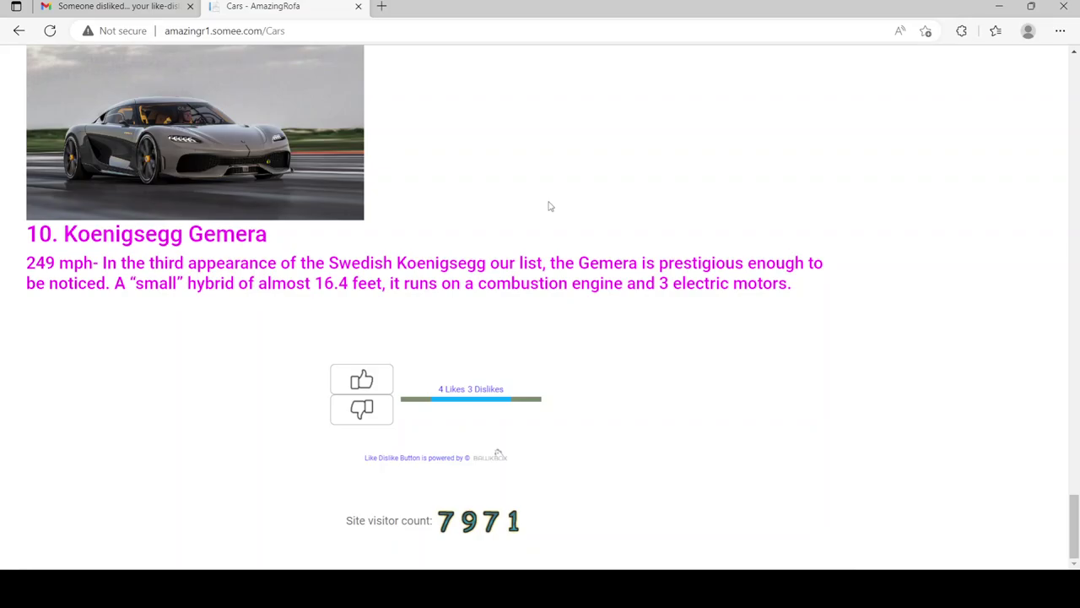
{"action": "scroll", "coordinate": [549, 205], "scroll_direction": "up", "scroll_amount": 6}
{"action": "scroll", "coordinate": [549, 205], "scroll_direction": "up", "scroll_amount": 6}
{"action": "scroll", "coordinate": [549, 205], "scroll_direction": "up", "scroll_amount": 6}
{"action": "scroll", "coordinate": [549, 205], "scroll_direction": "up", "scroll_amount": 6}
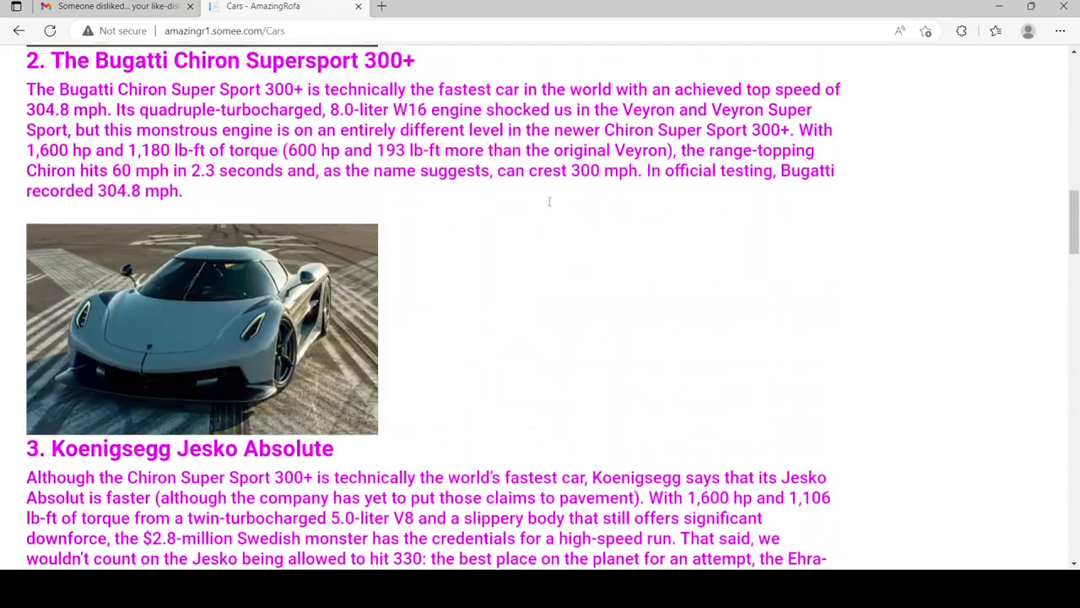
{"action": "scroll", "coordinate": [549, 202], "scroll_direction": "up", "scroll_amount": 6}
{"action": "scroll", "coordinate": [550, 202], "scroll_direction": "up", "scroll_amount": 6}
{"action": "scroll", "coordinate": [550, 203], "scroll_direction": "up", "scroll_amount": 2}
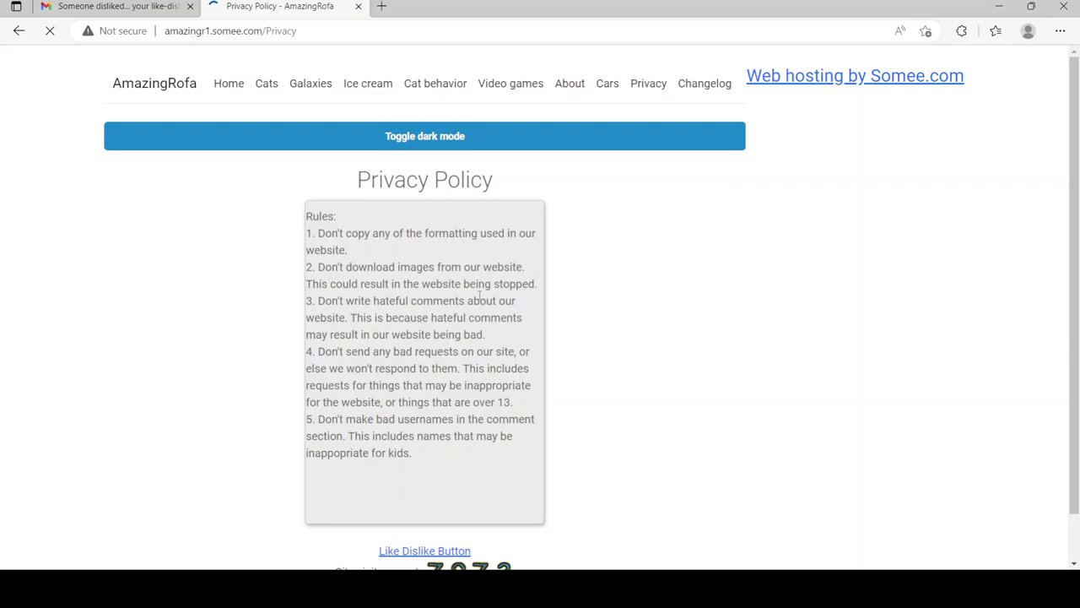
{"action": "scroll", "coordinate": [479, 295], "scroll_direction": "down", "scroll_amount": 2}
{"action": "scroll", "coordinate": [479, 295], "scroll_direction": "down", "scroll_amount": 3}
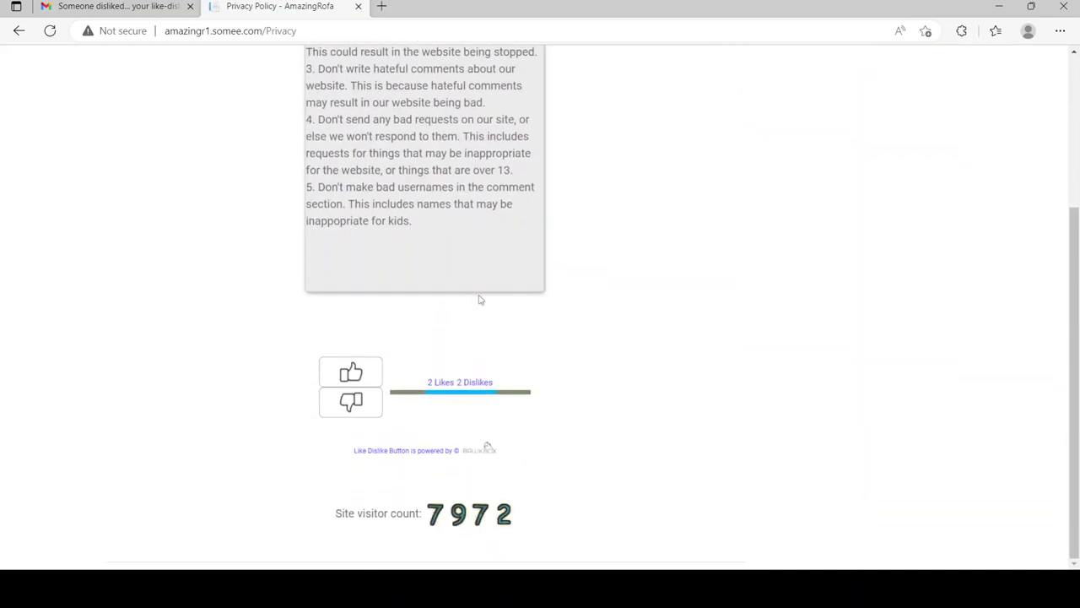
{"action": "scroll", "coordinate": [479, 298], "scroll_direction": "up", "scroll_amount": 5}
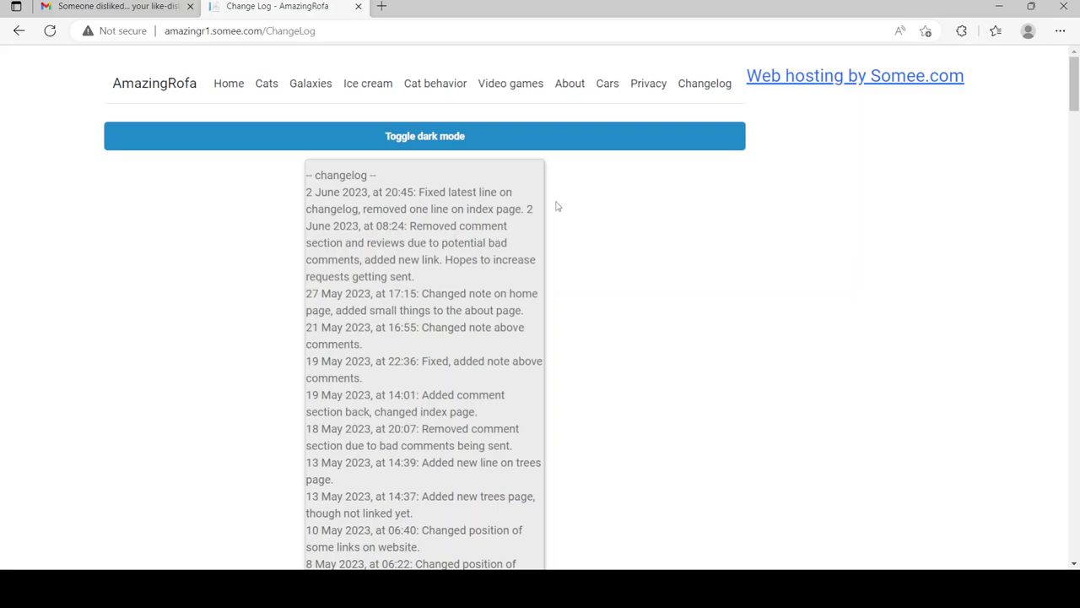
Load the /bestmovies and then /crypto-currencies pages through the address bar.
{"action": "double_click", "coordinate": [432, 30]}
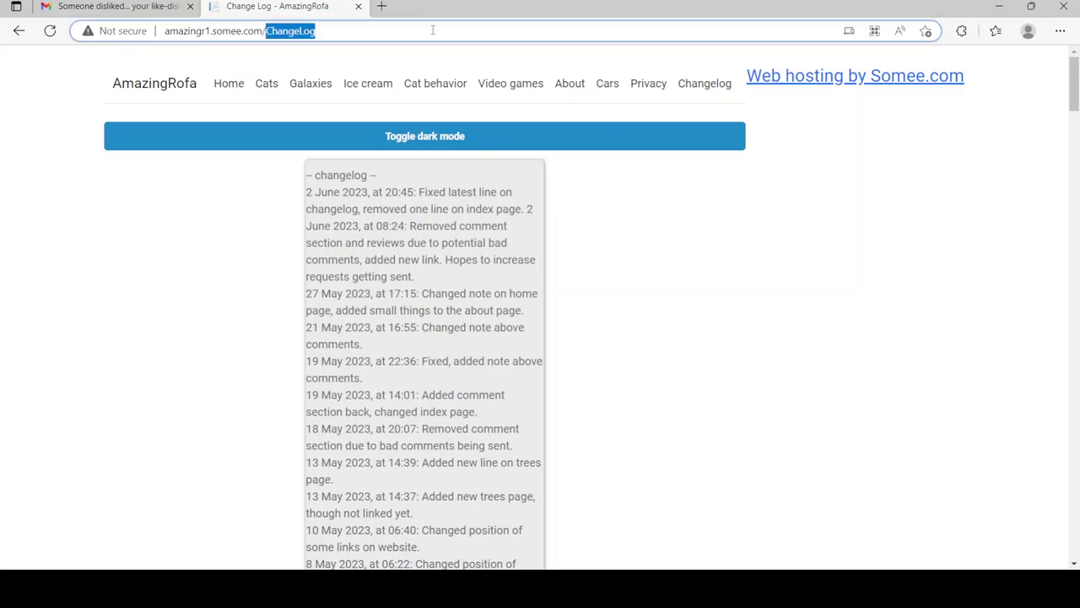
{"action": "type", "text": "b"}
{"action": "key", "text": "Return"}
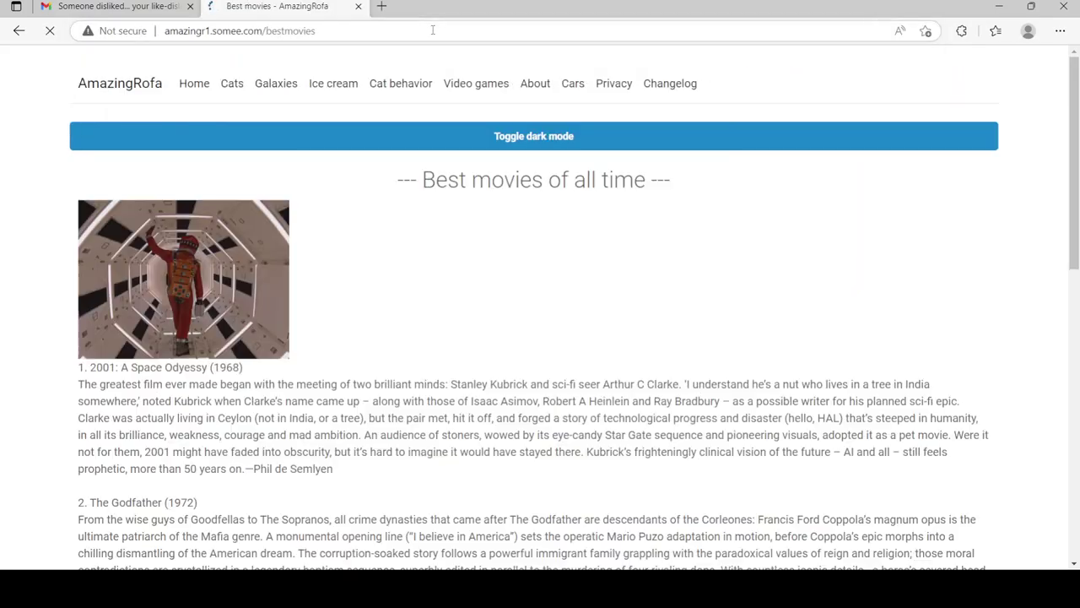
{"action": "scroll", "coordinate": [543, 217], "scroll_direction": "down", "scroll_amount": 10}
{"action": "scroll", "coordinate": [542, 217], "scroll_direction": "down", "scroll_amount": 5}
{"action": "scroll", "coordinate": [543, 217], "scroll_direction": "down", "scroll_amount": 2}
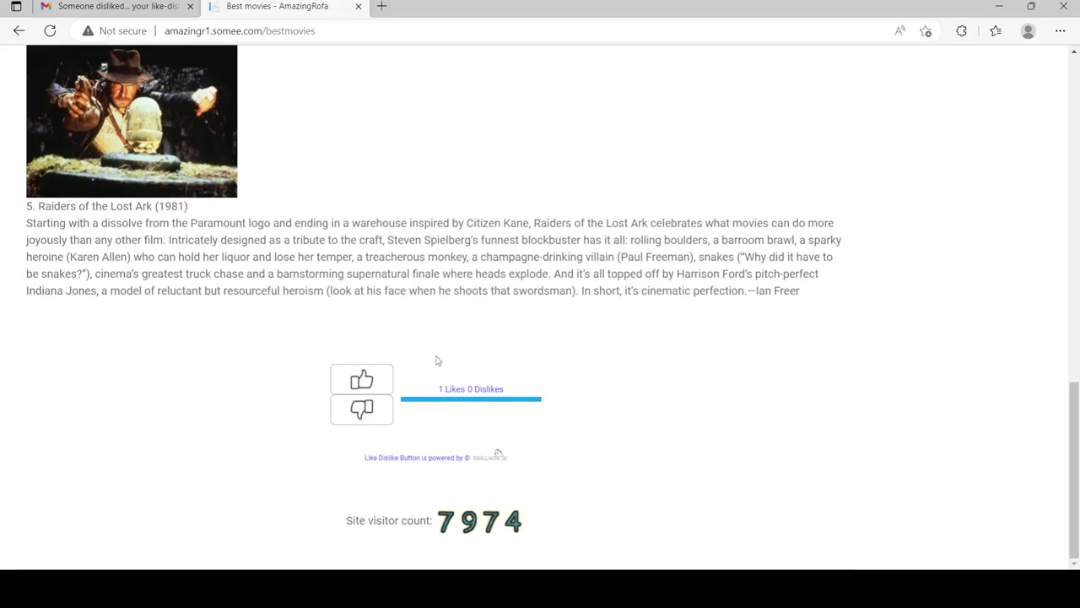
{"action": "scroll", "coordinate": [437, 360], "scroll_direction": "up", "scroll_amount": 5}
{"action": "scroll", "coordinate": [437, 360], "scroll_direction": "up", "scroll_amount": 5}
{"action": "scroll", "coordinate": [438, 360], "scroll_direction": "up", "scroll_amount": 5}
{"action": "scroll", "coordinate": [438, 360], "scroll_direction": "up", "scroll_amount": 5}
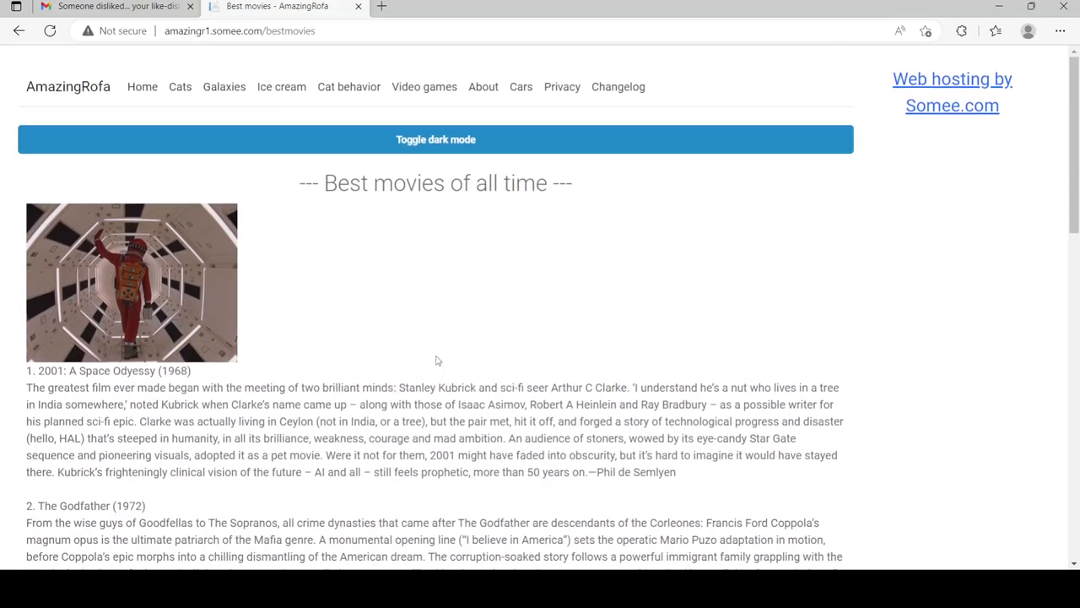
{"action": "double_click", "coordinate": [291, 31]}
{"action": "type", "text": "crypto-currencies"}
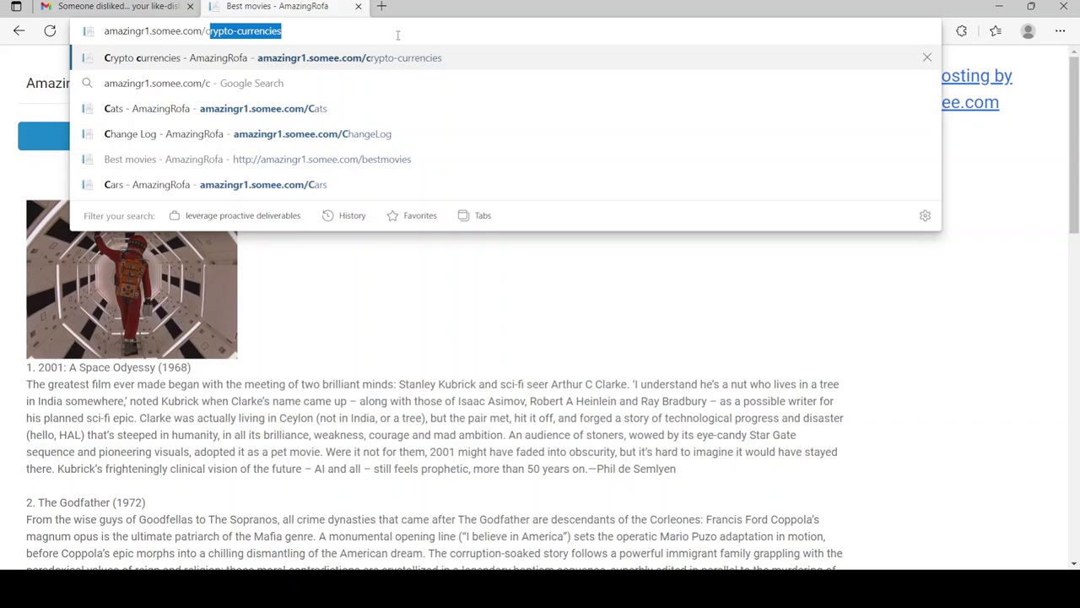
{"action": "key", "text": "Return"}
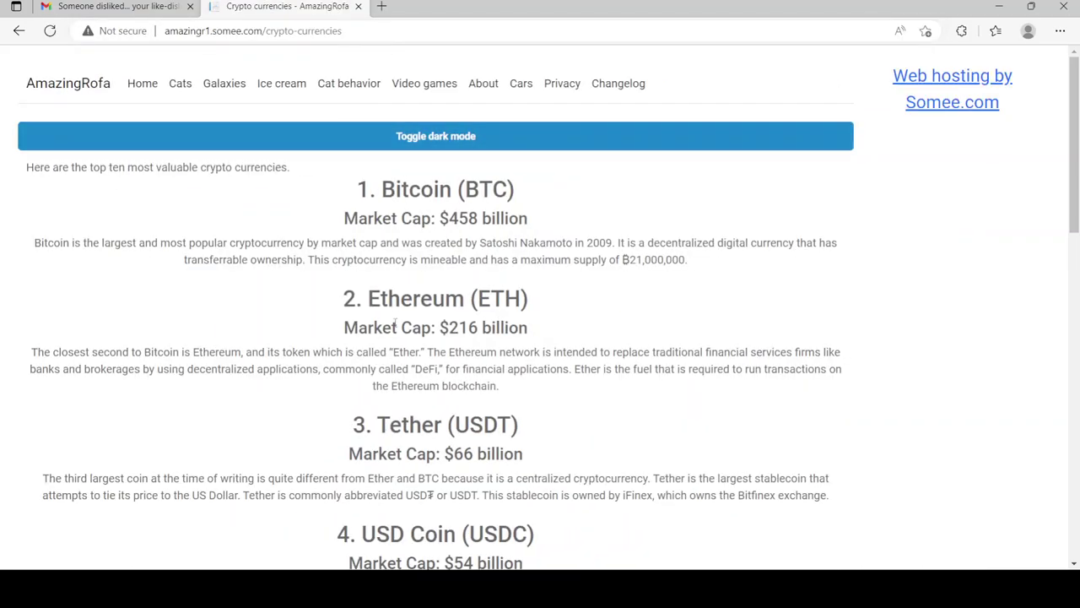
{"action": "scroll", "coordinate": [400, 317], "scroll_direction": "down", "scroll_amount": 8}
{"action": "scroll", "coordinate": [400, 317], "scroll_direction": "down", "scroll_amount": 5}
{"action": "scroll", "coordinate": [400, 317], "scroll_direction": "up", "scroll_amount": 1}
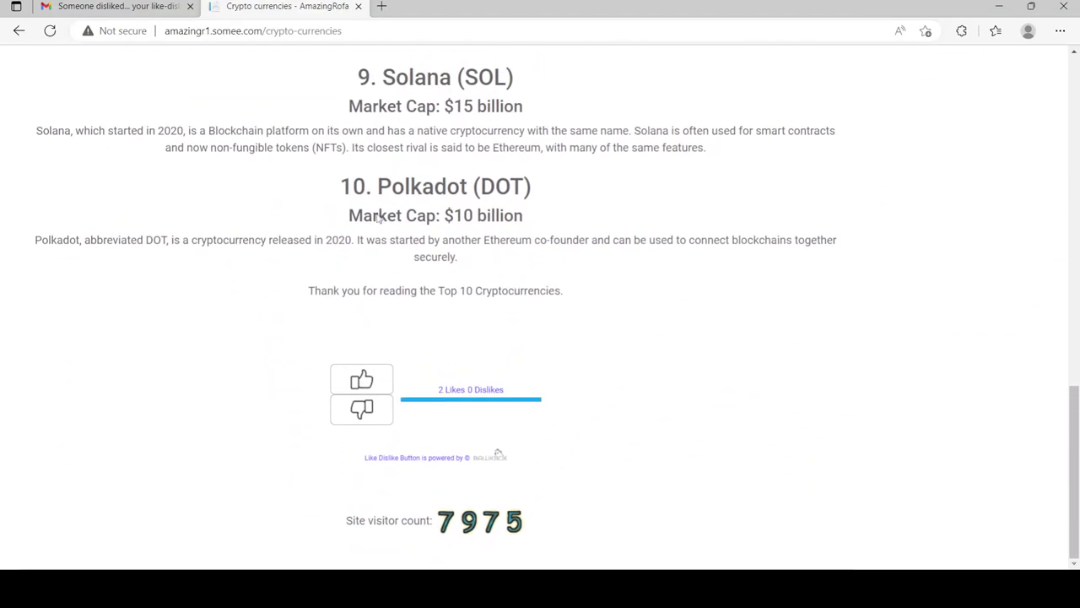
Change the address to /funny-chatgpt-results and scroll that page to its visitor count.
{"action": "double_click", "coordinate": [319, 30]}
{"action": "key", "text": "BackSpace"}
{"action": "key", "text": "BackSpace"}
{"action": "key", "text": "BackSpace"}
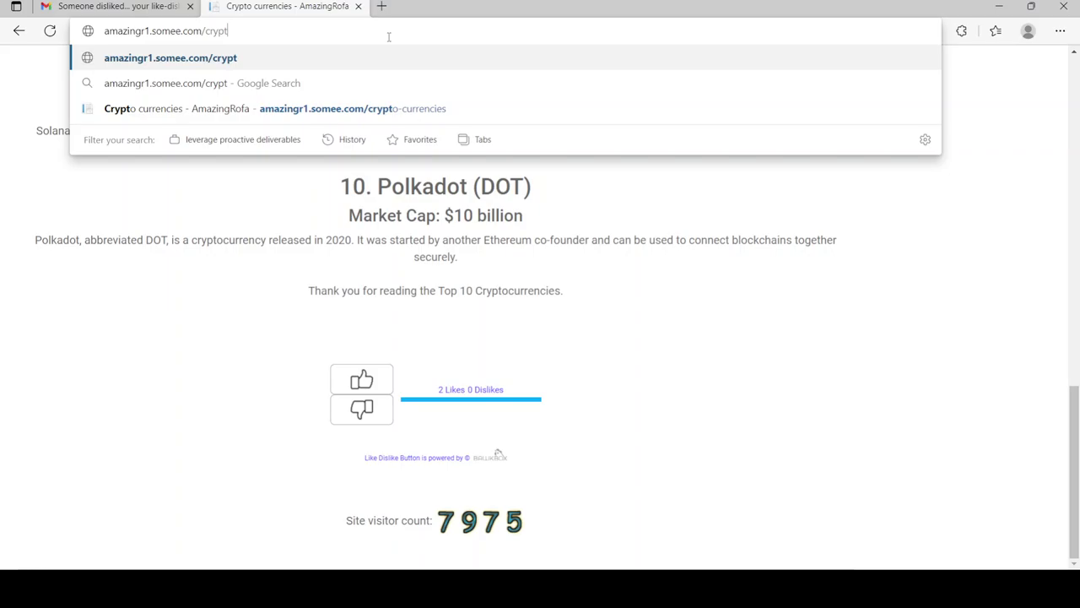
{"action": "key", "text": "BackSpace"}
{"action": "key", "text": "BackSpace"}
{"action": "key", "text": "BackSpace"}
{"action": "key", "text": "BackSpace"}
{"action": "type", "text": "d"}
{"action": "key", "text": "BackSpace"}
{"action": "type", "text": "e"}
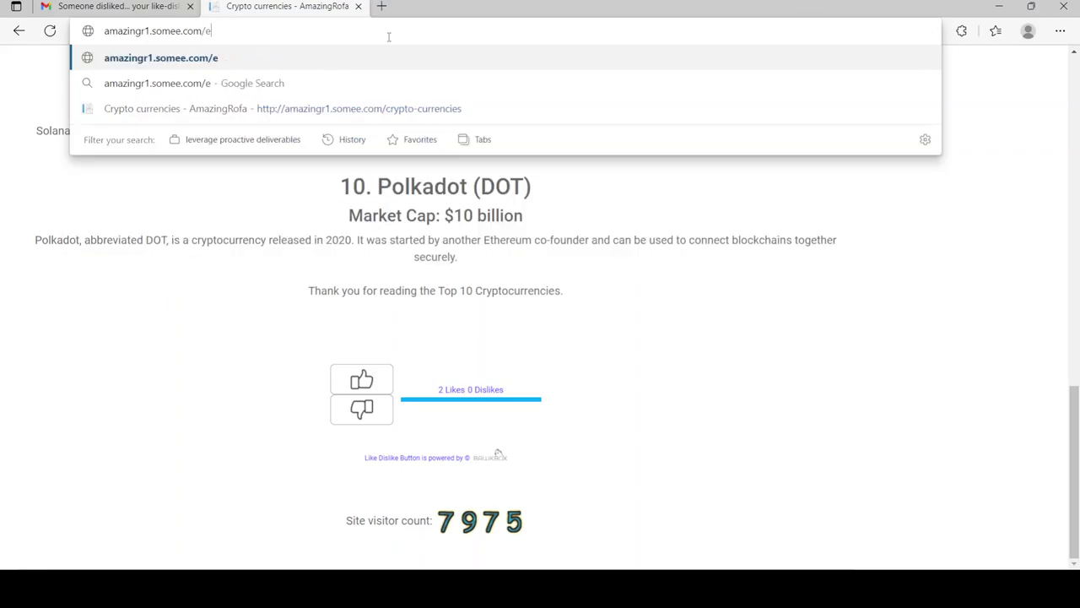
{"action": "key", "text": "BackSpace"}
{"action": "type", "text": "f"}
{"action": "key", "text": "Return"}
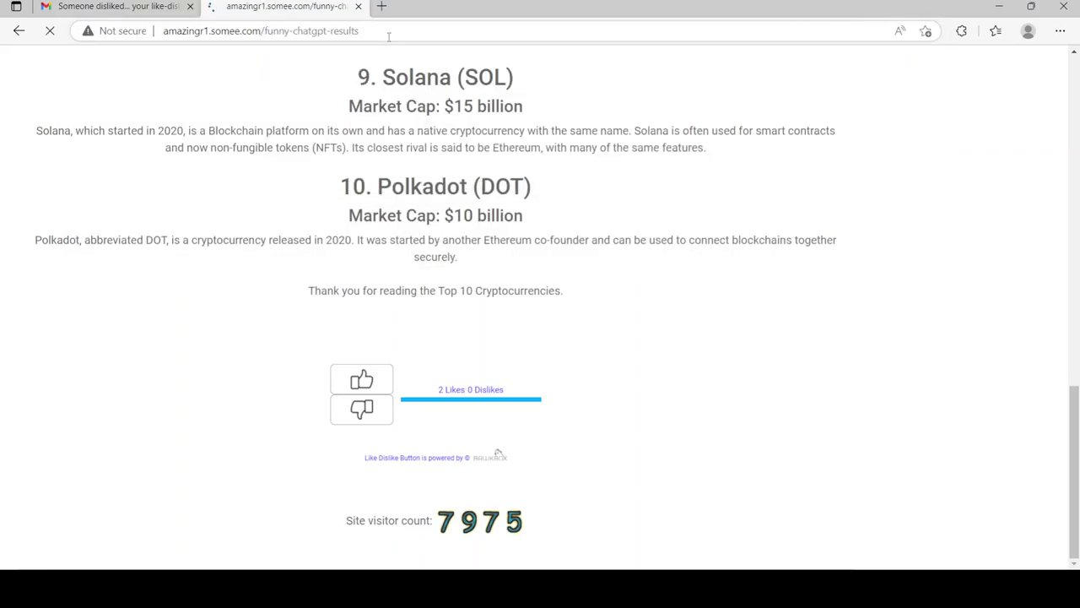
{"action": "scroll", "coordinate": [407, 319], "scroll_direction": "down", "scroll_amount": 10}
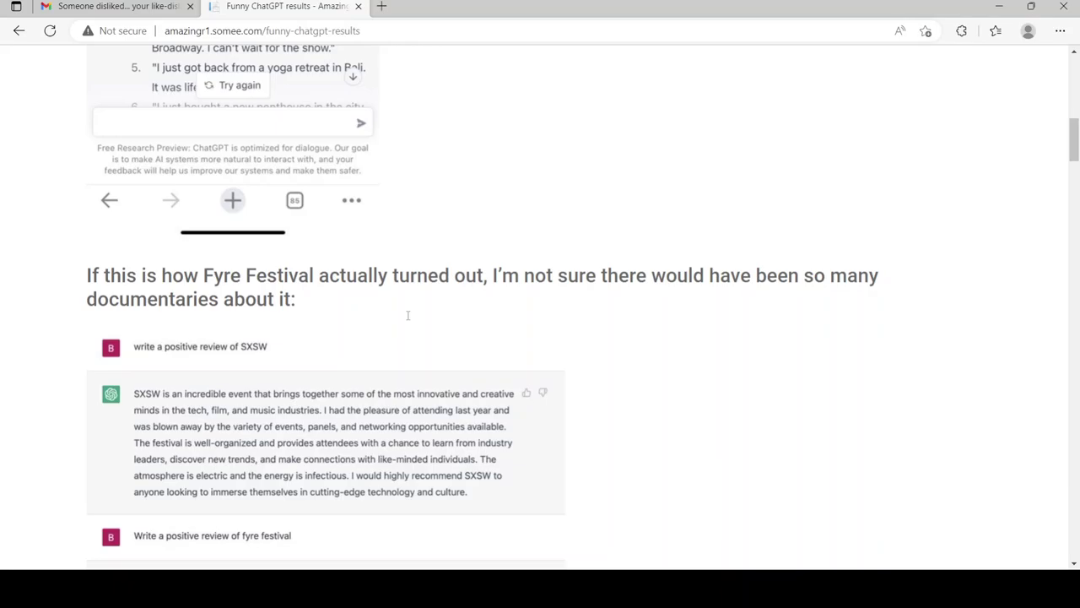
{"action": "scroll", "coordinate": [408, 319], "scroll_direction": "down", "scroll_amount": 10}
{"action": "scroll", "coordinate": [407, 319], "scroll_direction": "down", "scroll_amount": 10}
{"action": "scroll", "coordinate": [408, 319], "scroll_direction": "down", "scroll_amount": 10}
{"action": "scroll", "coordinate": [407, 319], "scroll_direction": "down", "scroll_amount": 10}
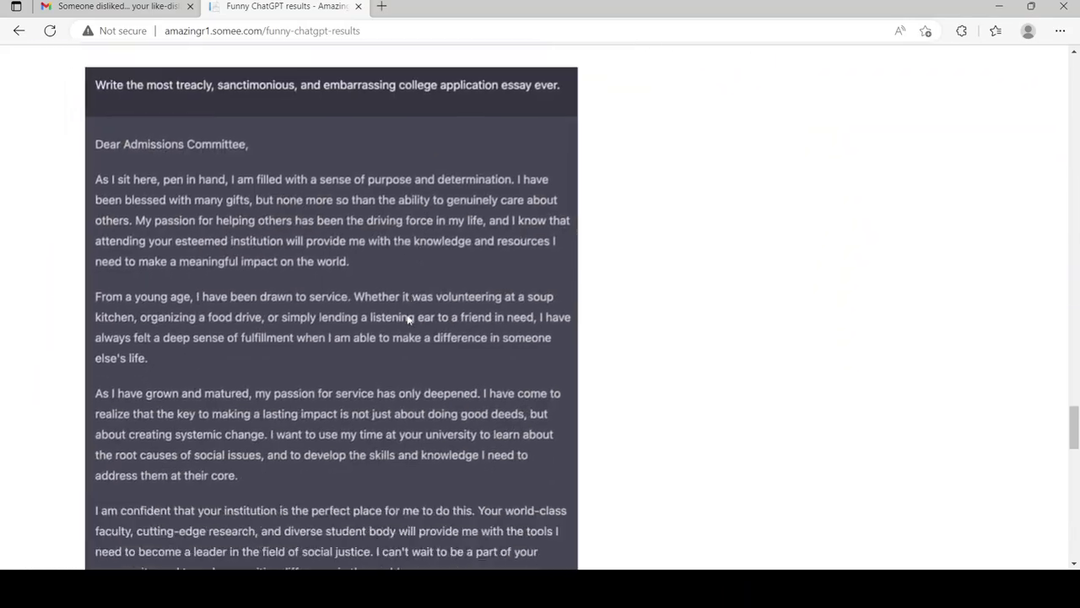
{"action": "scroll", "coordinate": [407, 319], "scroll_direction": "down", "scroll_amount": 10}
{"action": "scroll", "coordinate": [407, 319], "scroll_direction": "down", "scroll_amount": 5}
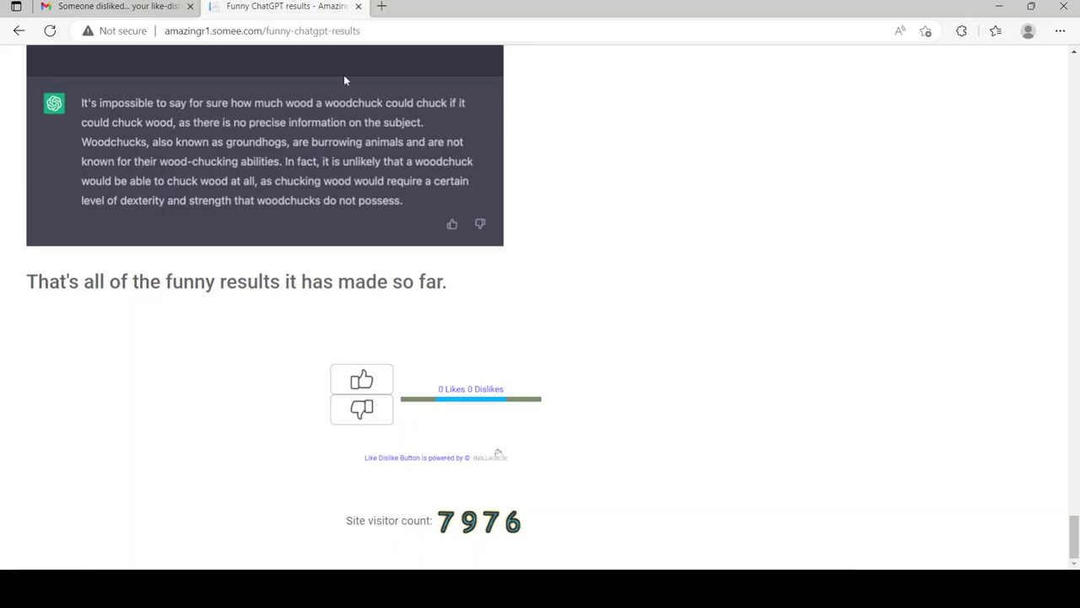
Change the address to /footballers to load the Footballers page.
{"action": "left_click", "coordinate": [356, 30]}
{"action": "type", "text": "amazingr1.somee.com/funny-chat"}
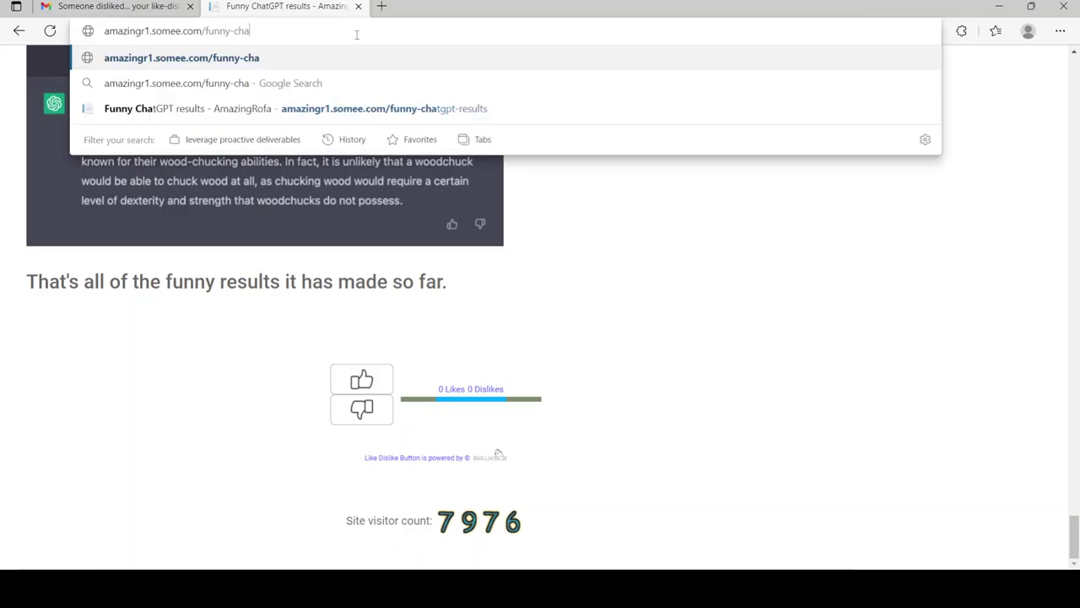
{"action": "key", "text": "BackSpace"}
{"action": "key", "text": "BackSpace"}
{"action": "key", "text": "BackSpace"}
{"action": "key", "text": "BackSpace"}
{"action": "key", "text": "BackSpace"}
{"action": "key", "text": "BackSpace"}
{"action": "key", "text": "BackSpace"}
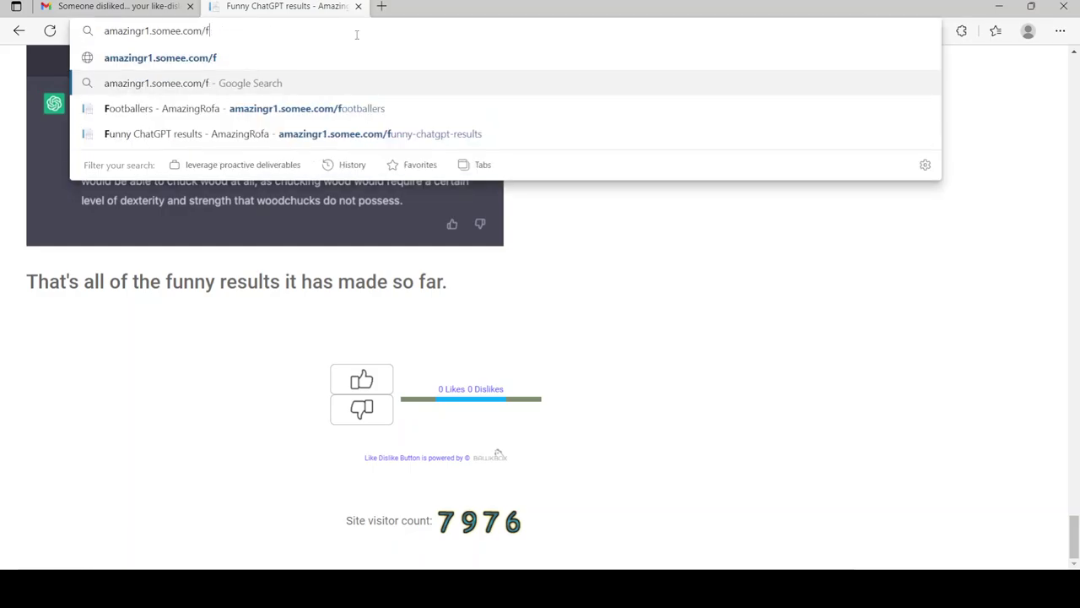
{"action": "type", "text": "ootballers"}
{"action": "key", "text": "Return"}
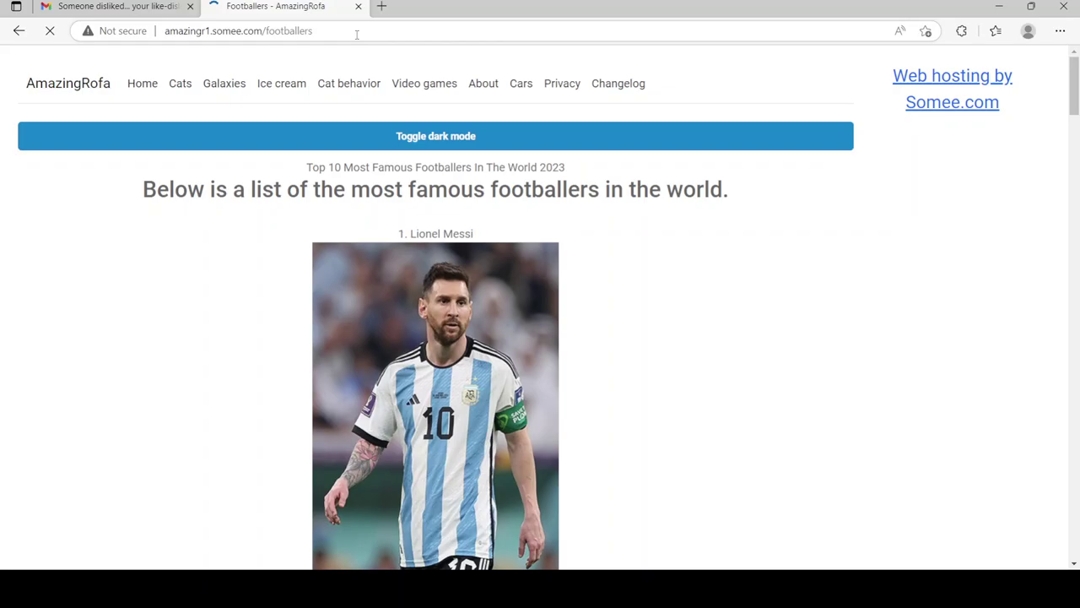
{"action": "scroll", "coordinate": [434, 135], "scroll_direction": "down", "scroll_amount": 5}
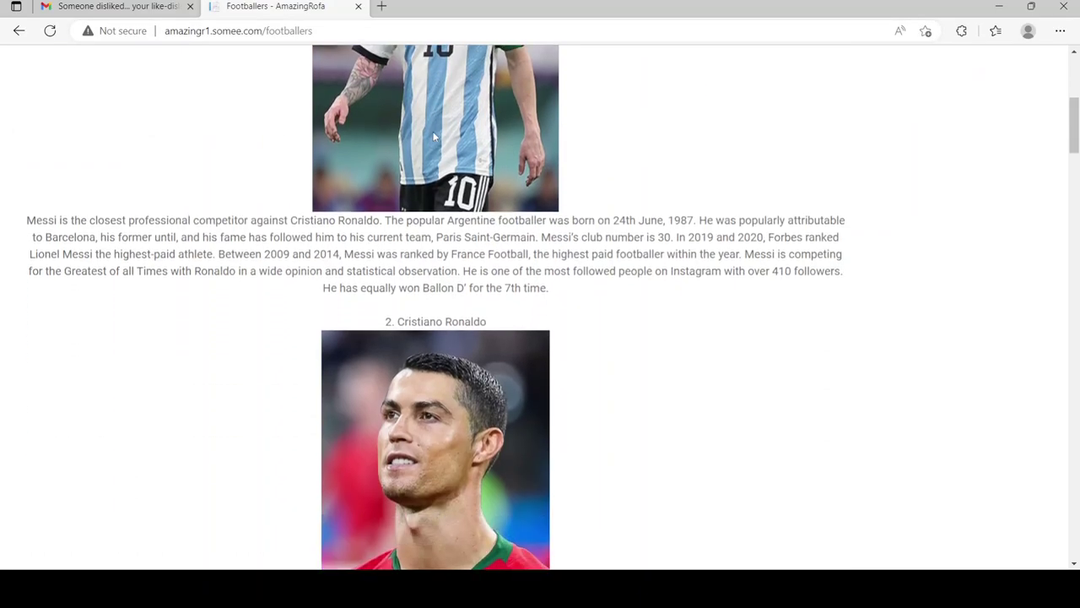
{"action": "scroll", "coordinate": [434, 135], "scroll_direction": "down", "scroll_amount": 5}
{"action": "scroll", "coordinate": [434, 135], "scroll_direction": "down", "scroll_amount": 4}
{"action": "scroll", "coordinate": [433, 135], "scroll_direction": "down", "scroll_amount": 5}
{"action": "scroll", "coordinate": [434, 135], "scroll_direction": "down", "scroll_amount": 5}
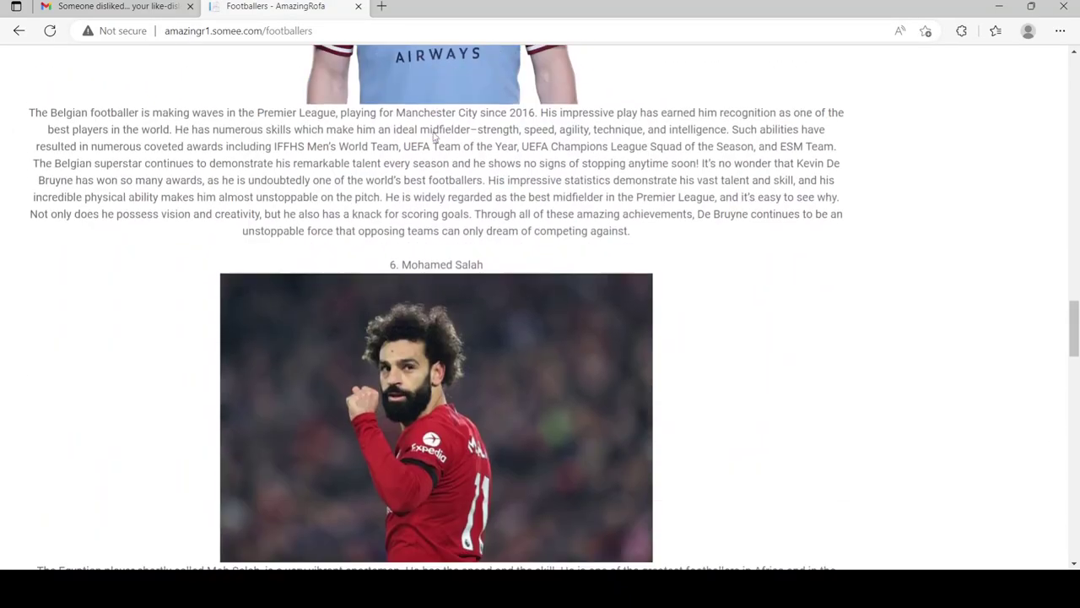
{"action": "scroll", "coordinate": [434, 135], "scroll_direction": "down", "scroll_amount": 6}
{"action": "scroll", "coordinate": [434, 135], "scroll_direction": "down", "scroll_amount": 5}
{"action": "scroll", "coordinate": [433, 135], "scroll_direction": "down", "scroll_amount": 5}
{"action": "scroll", "coordinate": [434, 135], "scroll_direction": "down", "scroll_amount": 5}
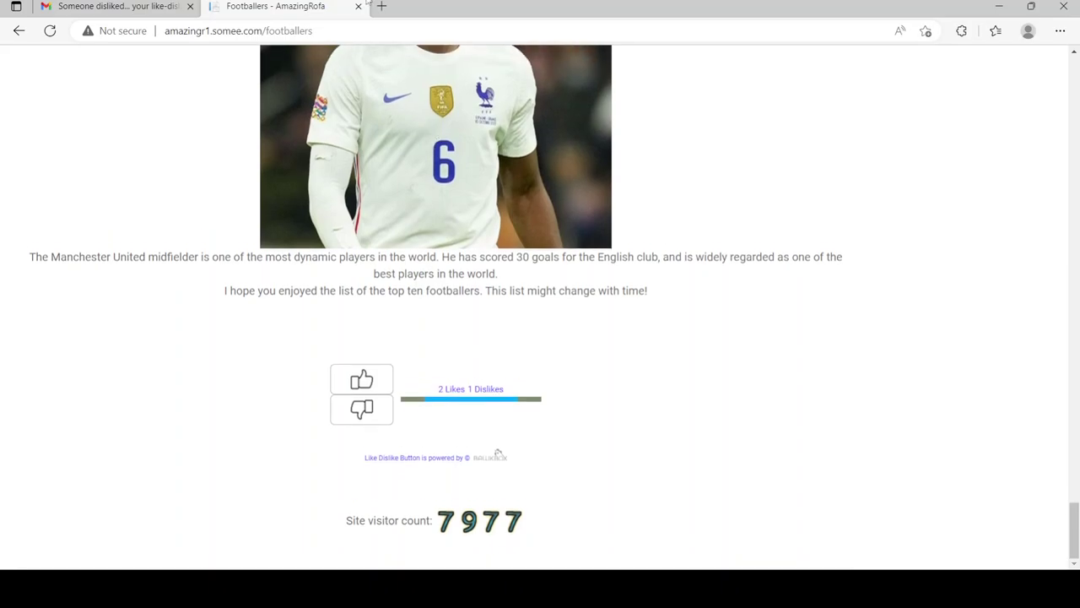
Load /index.html to view the Submit here registration form and its changelog.
{"action": "double_click", "coordinate": [288, 31]}
{"action": "type", "text": "g"}
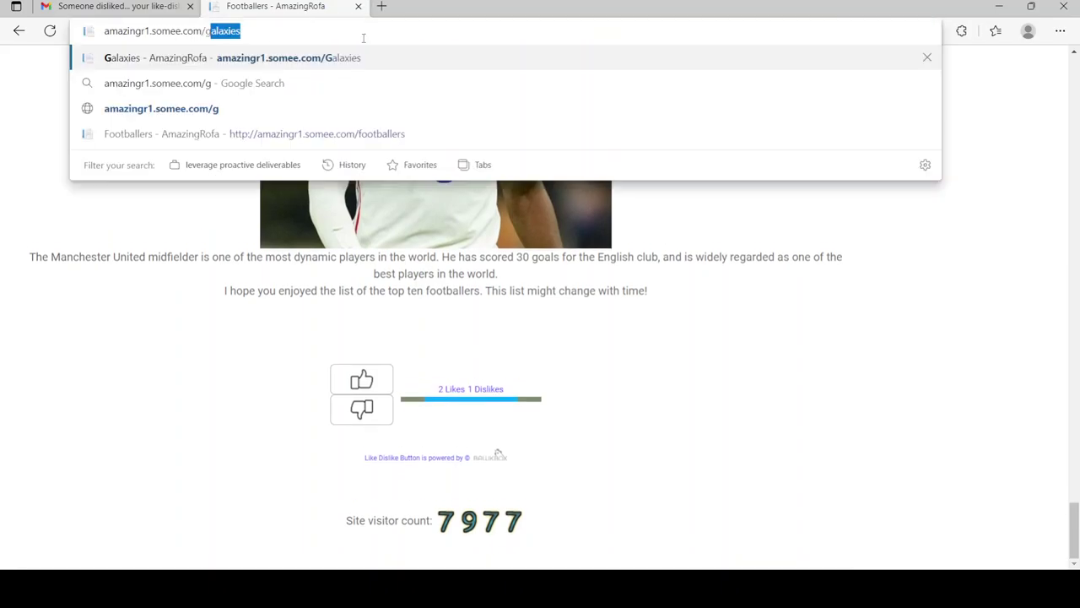
{"action": "key", "text": "BackSpace"}
{"action": "type", "text": "g"}
{"action": "key", "text": "BackSpace"}
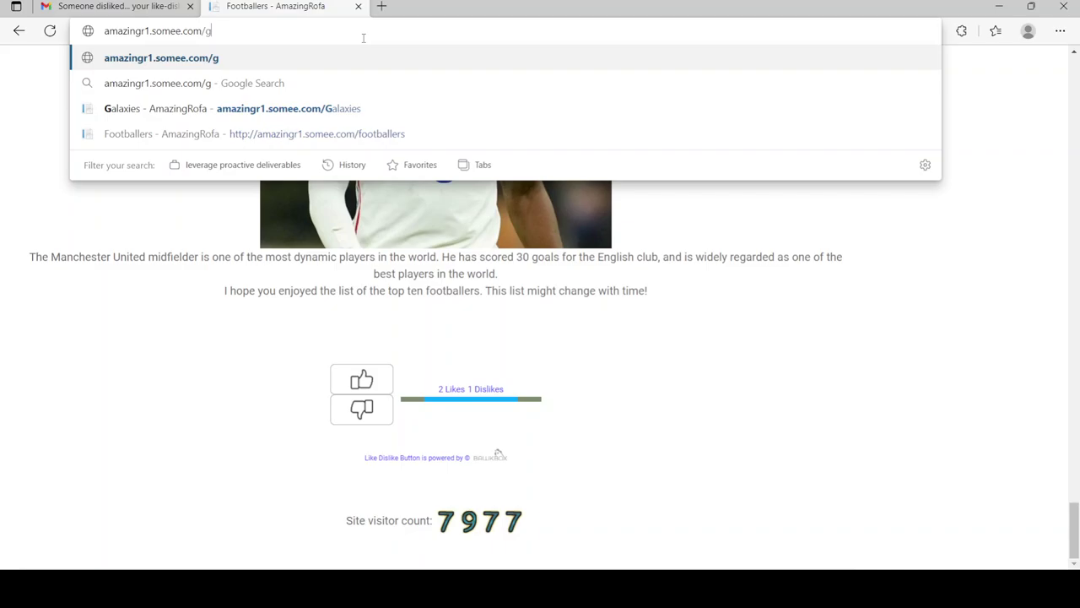
{"action": "key", "text": "BackSpace"}
{"action": "type", "text": "u"}
{"action": "key", "text": "BackSpace"}
{"action": "type", "text": "index.html"}
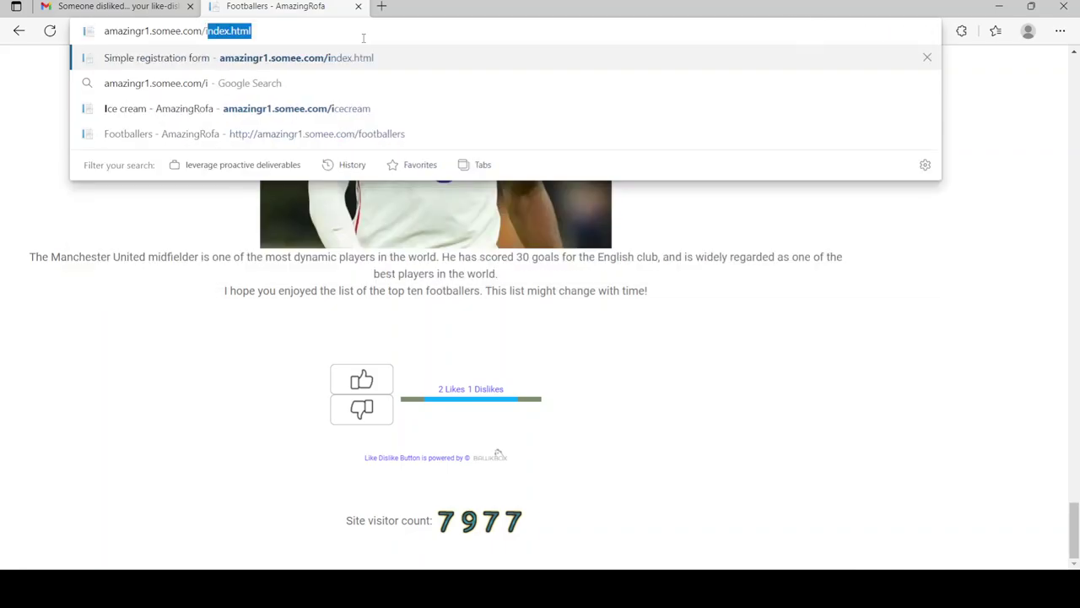
{"action": "key", "text": "Return"}
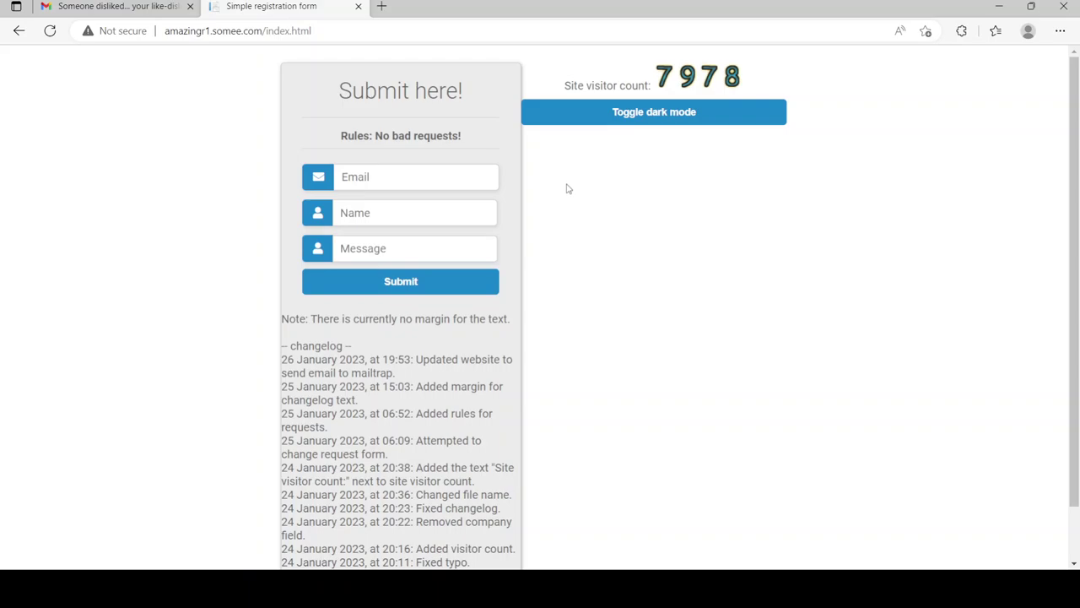
{"action": "scroll", "coordinate": [567, 188], "scroll_direction": "down", "scroll_amount": 3}
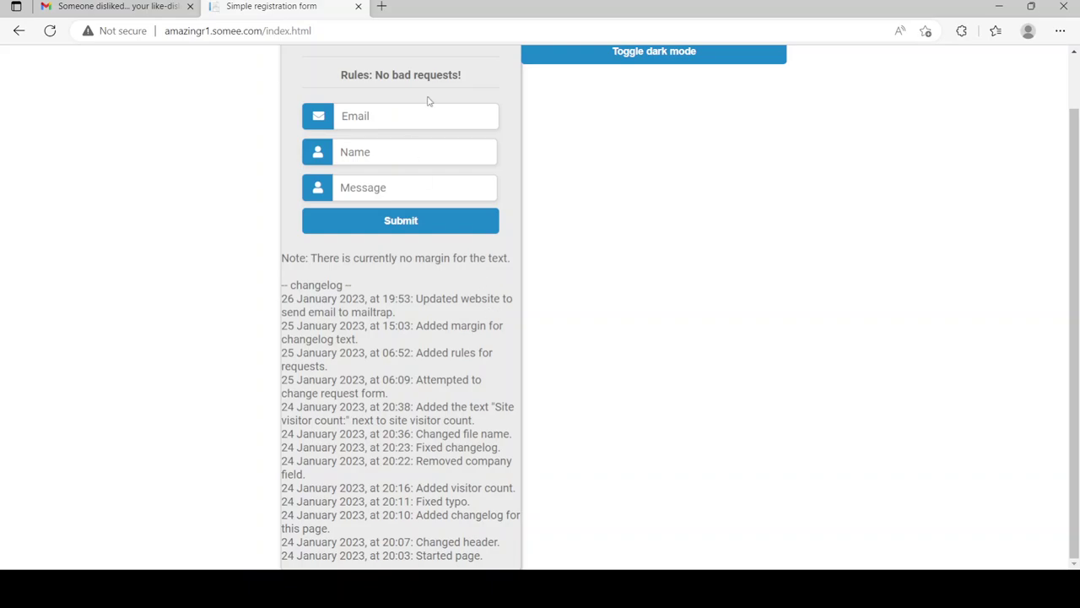
Change the address to /mathproblems to load the Math problems page.
{"action": "left_click", "coordinate": [427, 31]}
{"action": "type", "text": "amazingr1.somee.com/in"}
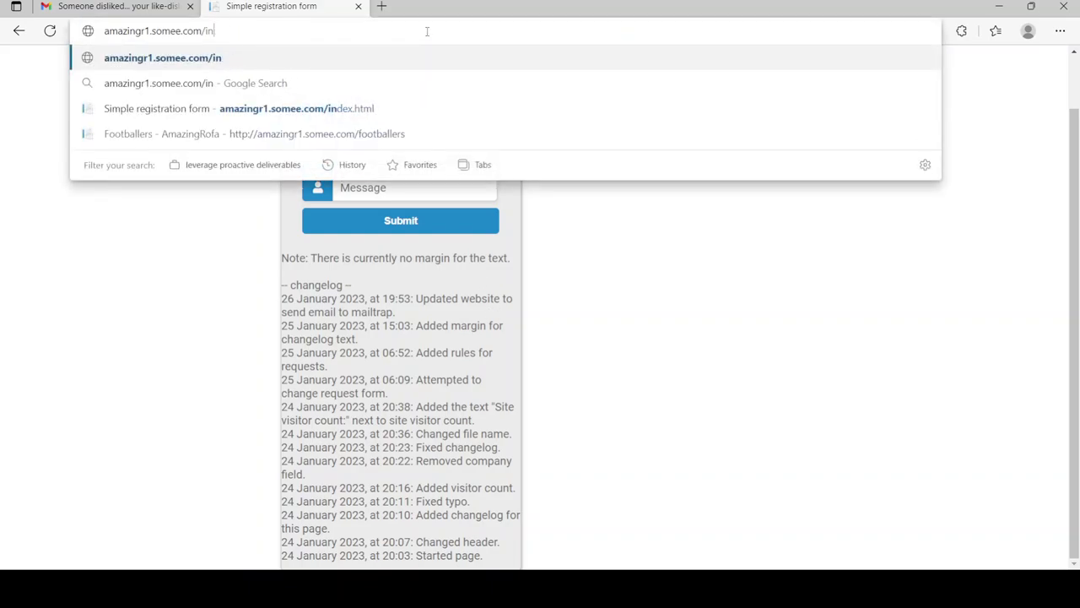
{"action": "key", "text": "BackSpace"}
{"action": "key", "text": "BackSpace"}
{"action": "type", "text": "k"}
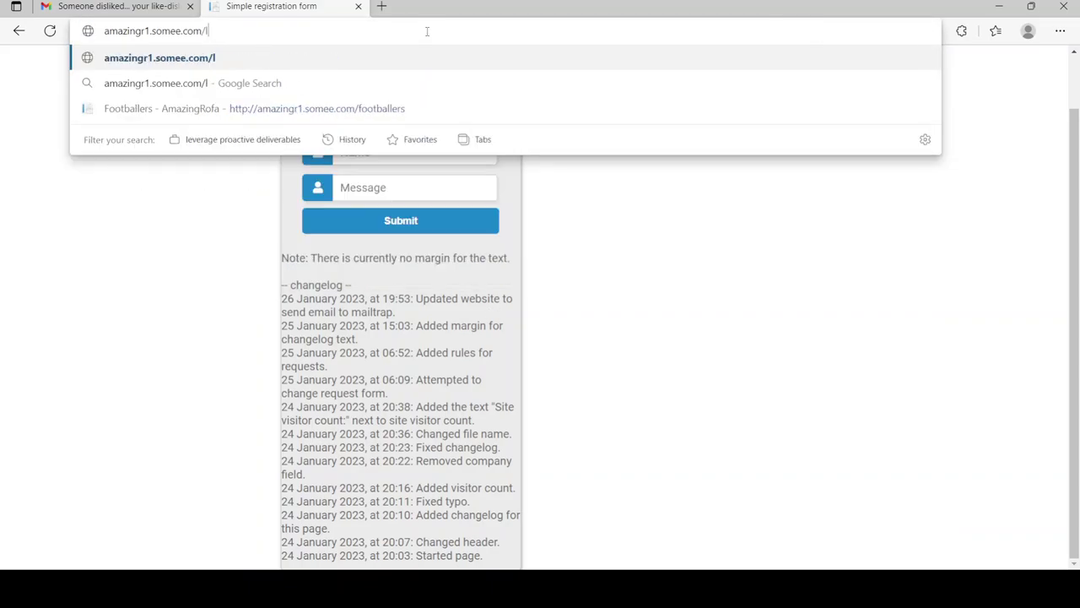
{"action": "key", "text": "BackSpace"}
{"action": "type", "text": "m"}
{"action": "key", "text": "Return"}
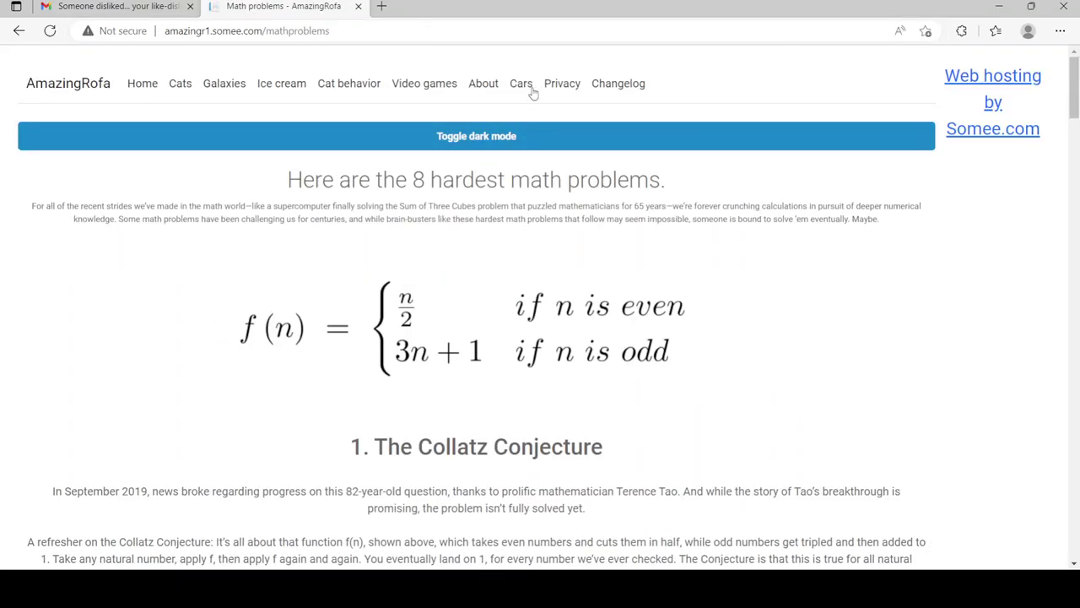
{"action": "scroll", "coordinate": [534, 250], "scroll_direction": "down", "scroll_amount": 8}
{"action": "scroll", "coordinate": [533, 250], "scroll_direction": "down", "scroll_amount": 2}
{"action": "scroll", "coordinate": [533, 250], "scroll_direction": "up", "scroll_amount": 6}
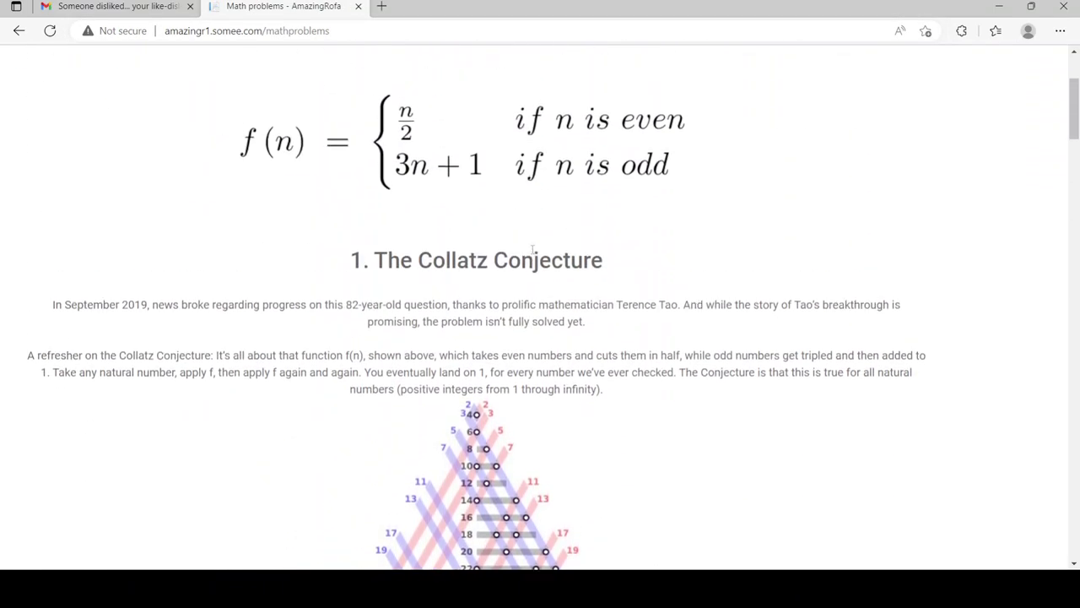
{"action": "scroll", "coordinate": [533, 249], "scroll_direction": "up", "scroll_amount": 5}
{"action": "scroll", "coordinate": [532, 249], "scroll_direction": "down", "scroll_amount": 8}
{"action": "scroll", "coordinate": [532, 250], "scroll_direction": "down", "scroll_amount": 8}
{"action": "scroll", "coordinate": [533, 250], "scroll_direction": "down", "scroll_amount": 8}
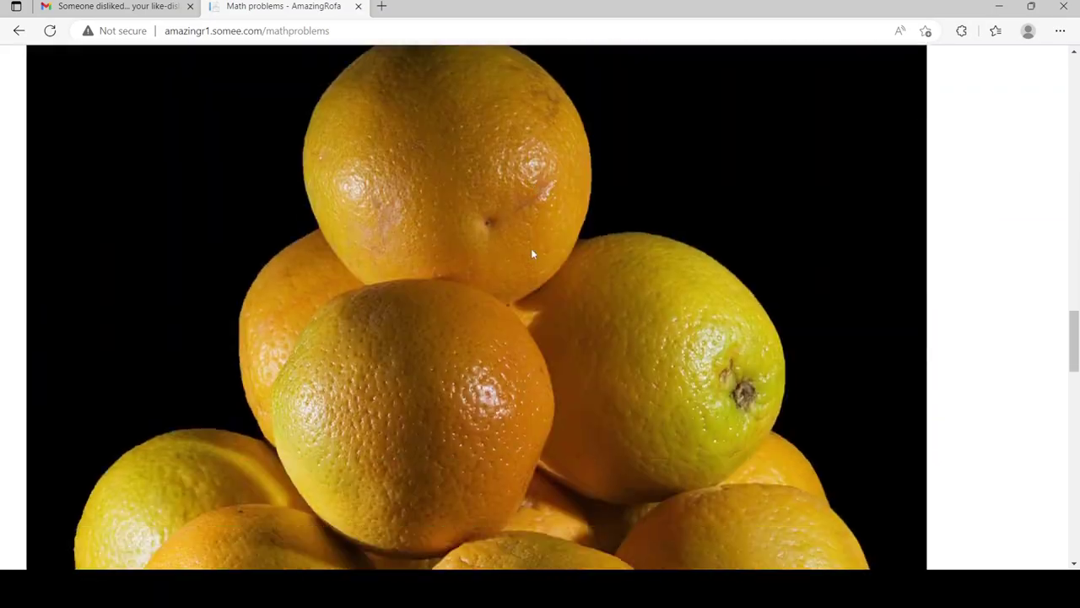
{"action": "scroll", "coordinate": [533, 250], "scroll_direction": "down", "scroll_amount": 5}
{"action": "scroll", "coordinate": [532, 250], "scroll_direction": "down", "scroll_amount": 8}
{"action": "scroll", "coordinate": [532, 250], "scroll_direction": "down", "scroll_amount": 5}
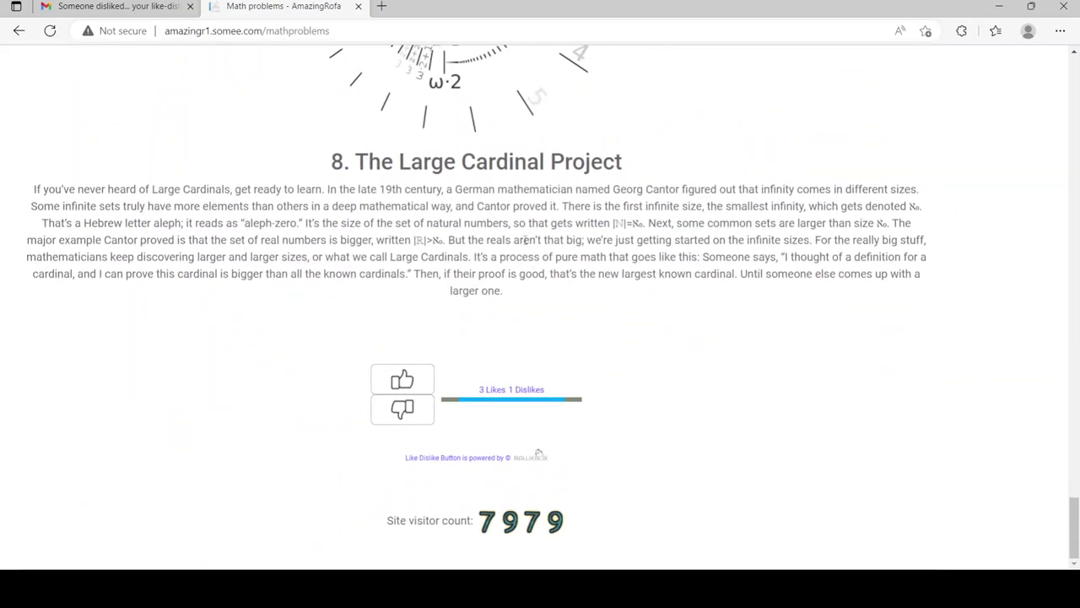
Load the suggested /oldest-books page and scroll down to its visitor count.
{"action": "double_click", "coordinate": [401, 33]}
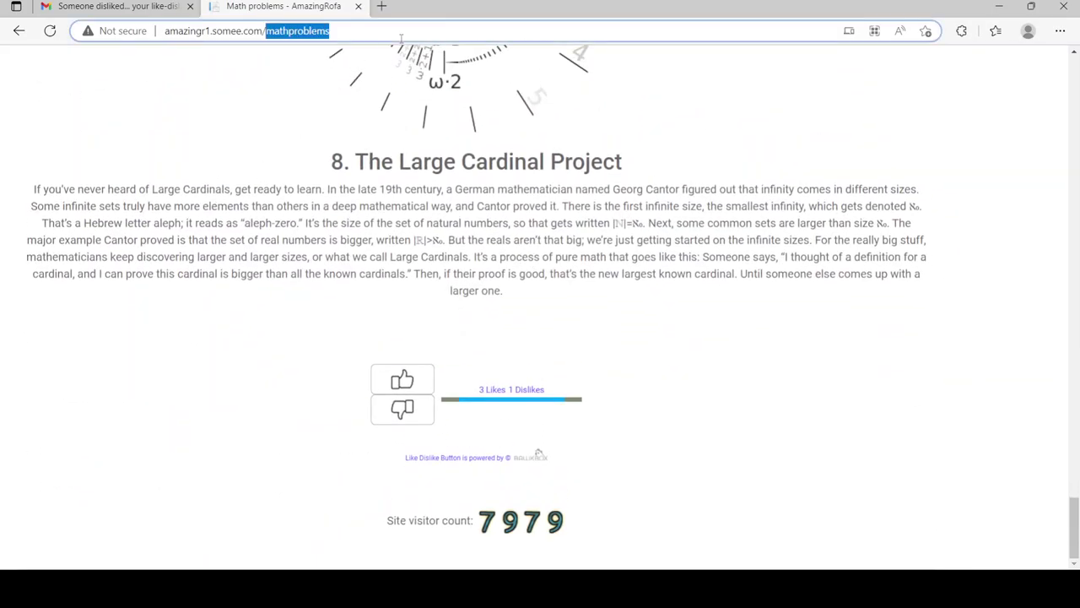
{"action": "type", "text": "o"}
{"action": "key", "text": "Down"}
{"action": "key", "text": "Down"}
{"action": "key", "text": "Down"}
{"action": "key", "text": "Return"}
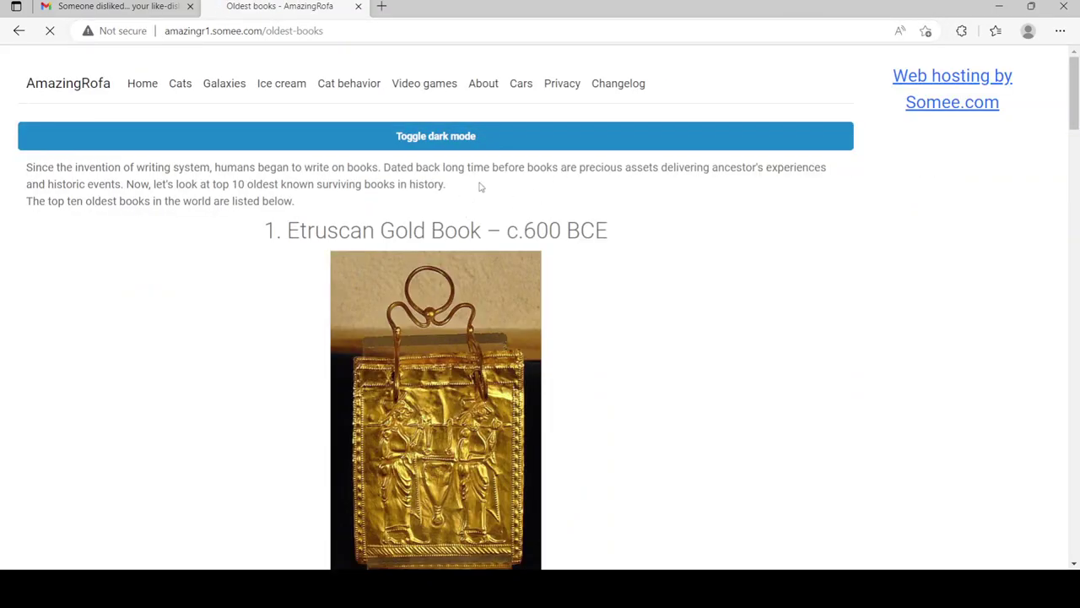
{"action": "scroll", "coordinate": [481, 186], "scroll_direction": "down", "scroll_amount": 8}
{"action": "scroll", "coordinate": [481, 186], "scroll_direction": "down", "scroll_amount": 4}
{"action": "scroll", "coordinate": [481, 185], "scroll_direction": "down", "scroll_amount": 8}
{"action": "scroll", "coordinate": [481, 185], "scroll_direction": "down", "scroll_amount": 8}
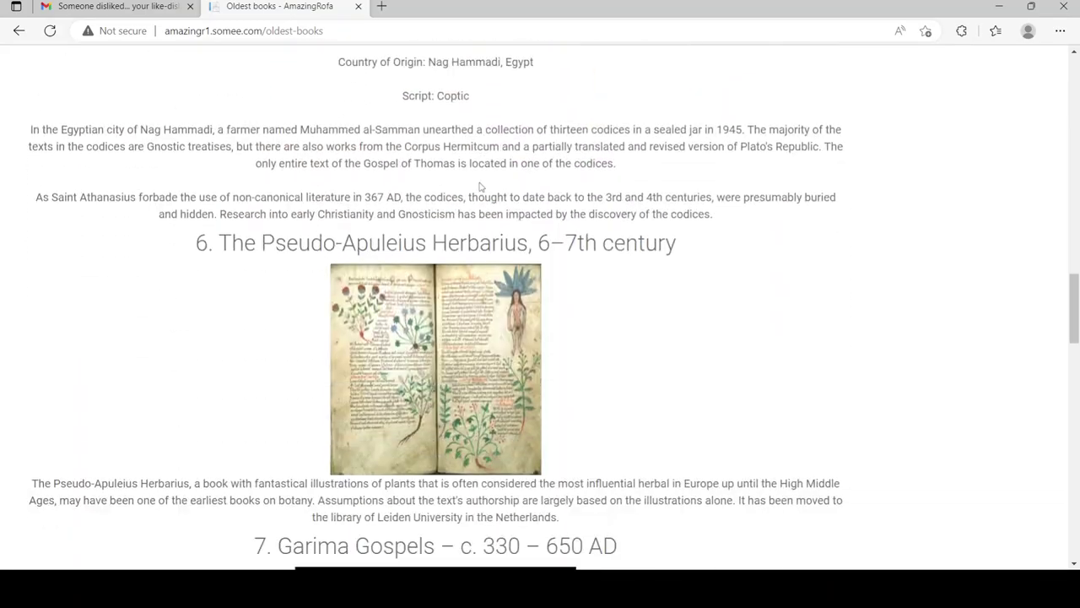
{"action": "scroll", "coordinate": [481, 186], "scroll_direction": "down", "scroll_amount": 8}
{"action": "scroll", "coordinate": [481, 186], "scroll_direction": "down", "scroll_amount": 8}
{"action": "scroll", "coordinate": [481, 185], "scroll_direction": "down", "scroll_amount": 8}
{"action": "scroll", "coordinate": [481, 186], "scroll_direction": "up", "scroll_amount": 1}
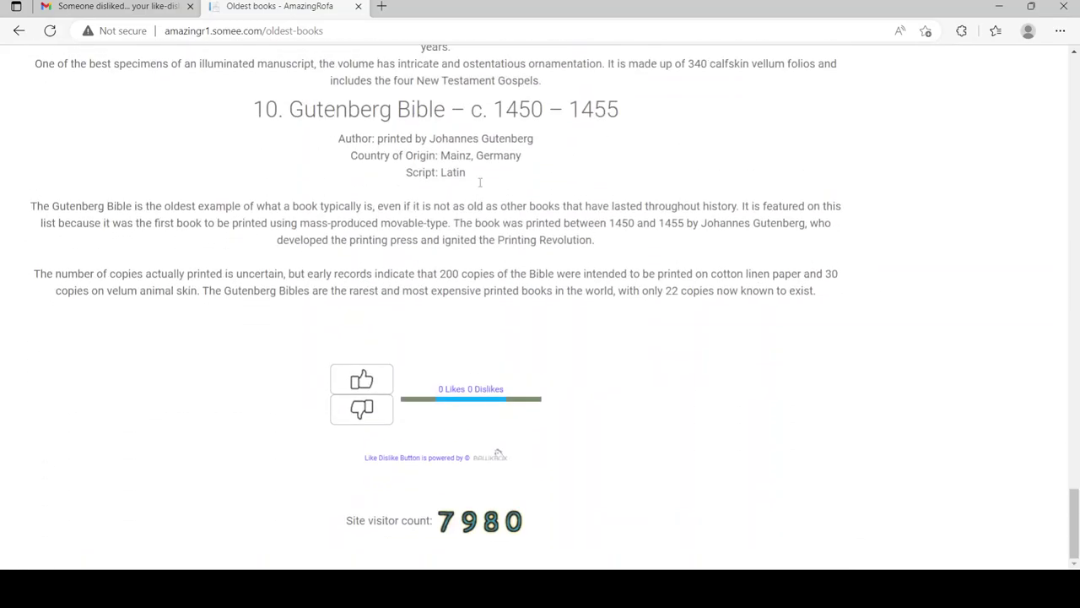
Change the address to /saulgoodman to load the Saul Goodman page.
{"action": "left_click", "coordinate": [417, 30]}
{"action": "key", "text": "BackSpace"}
{"action": "key", "text": "BackSpace"}
{"action": "key", "text": "BackSpace"}
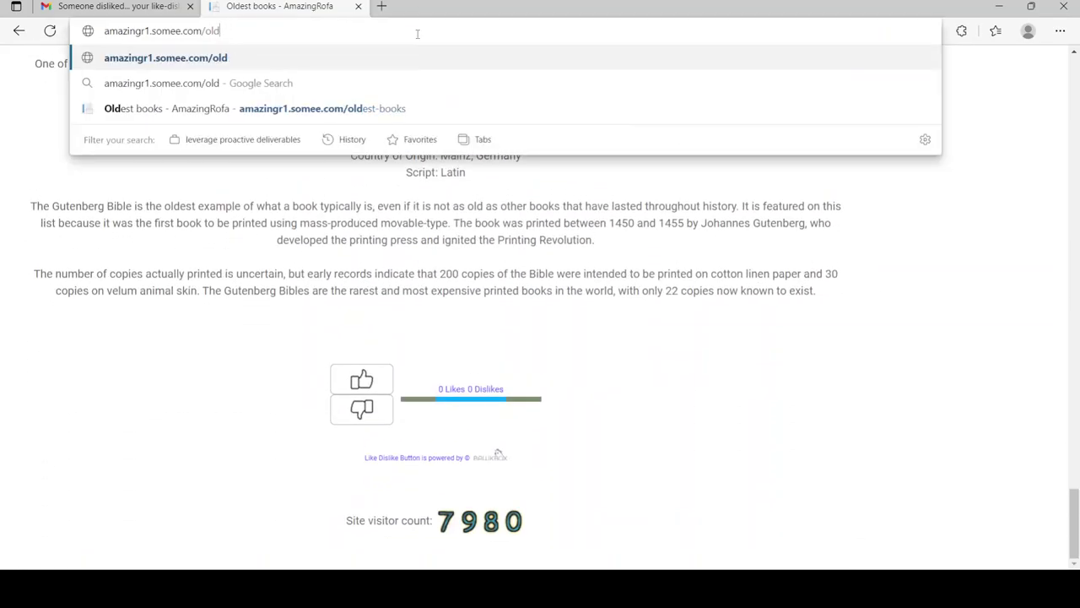
{"action": "type", "text": "p"}
{"action": "key", "text": "BackSpace"}
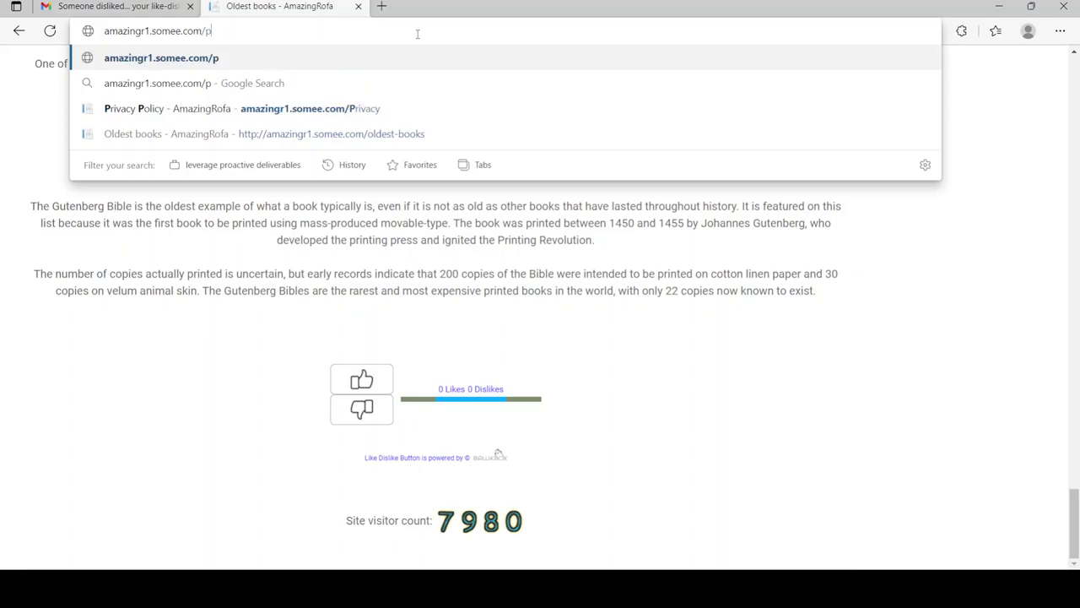
{"action": "key", "text": "BackSpace"}
{"action": "type", "text": "s"}
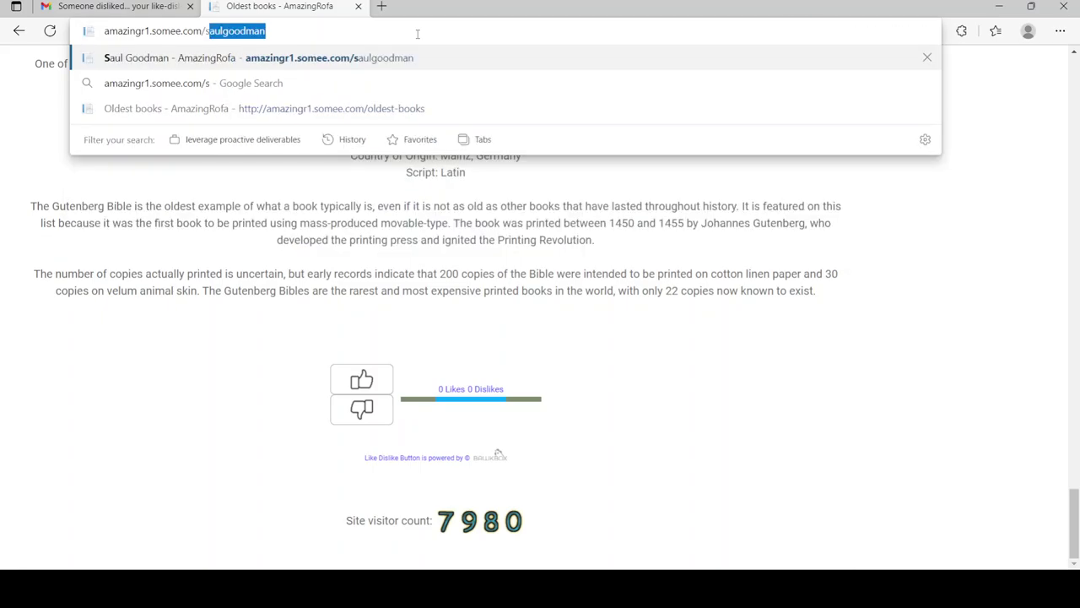
{"action": "key", "text": "Return"}
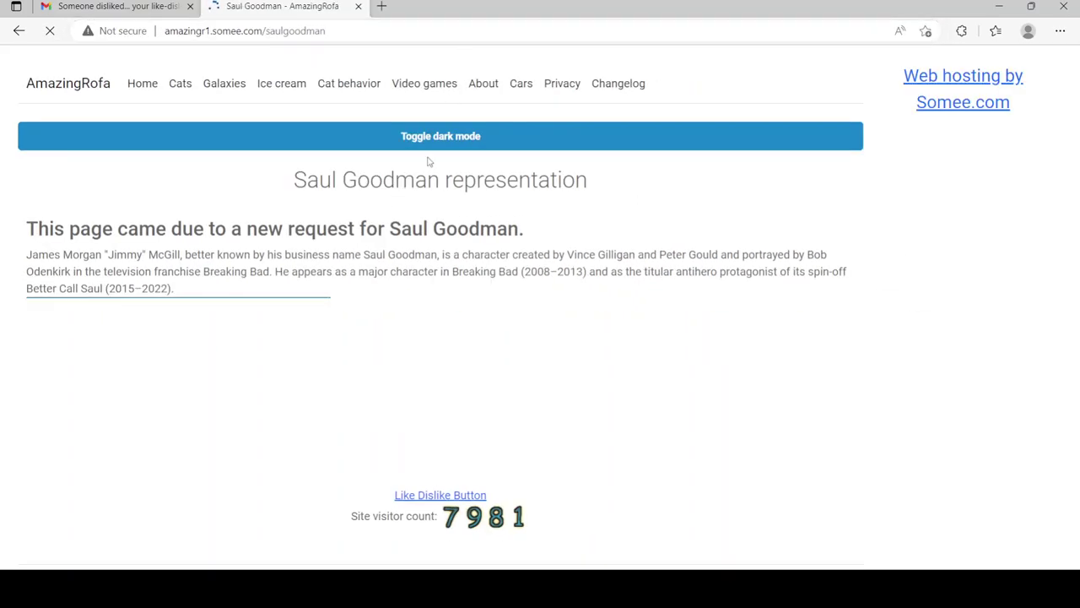
{"action": "scroll", "coordinate": [393, 247], "scroll_direction": "down", "scroll_amount": 3}
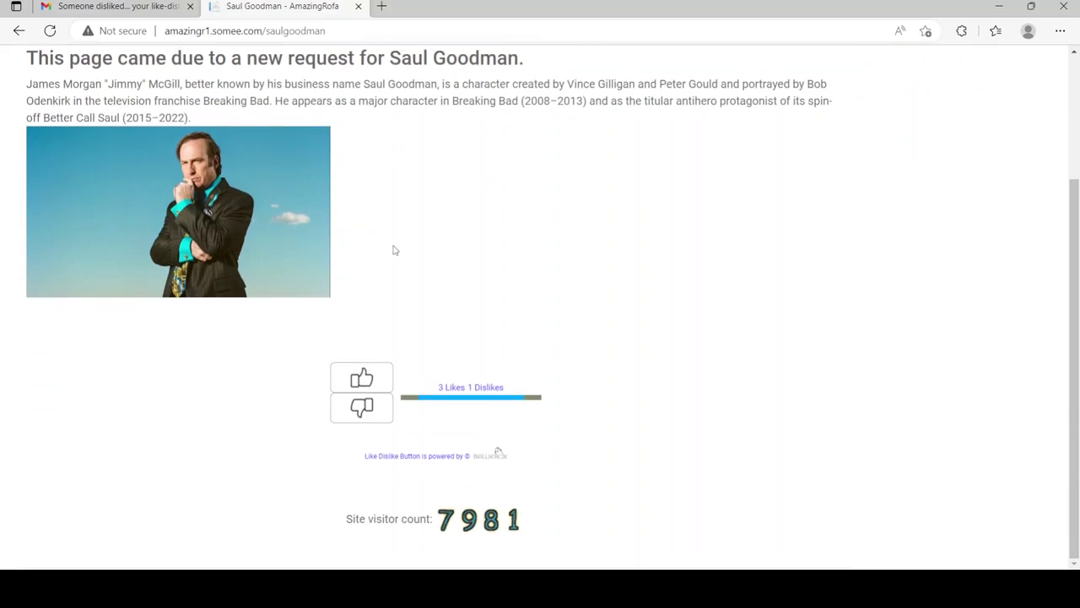
{"action": "scroll", "coordinate": [393, 250], "scroll_direction": "up", "scroll_amount": 3}
Load the /trees page, scroll to its visitor count, then try other addresses.
{"action": "double_click", "coordinate": [358, 30]}
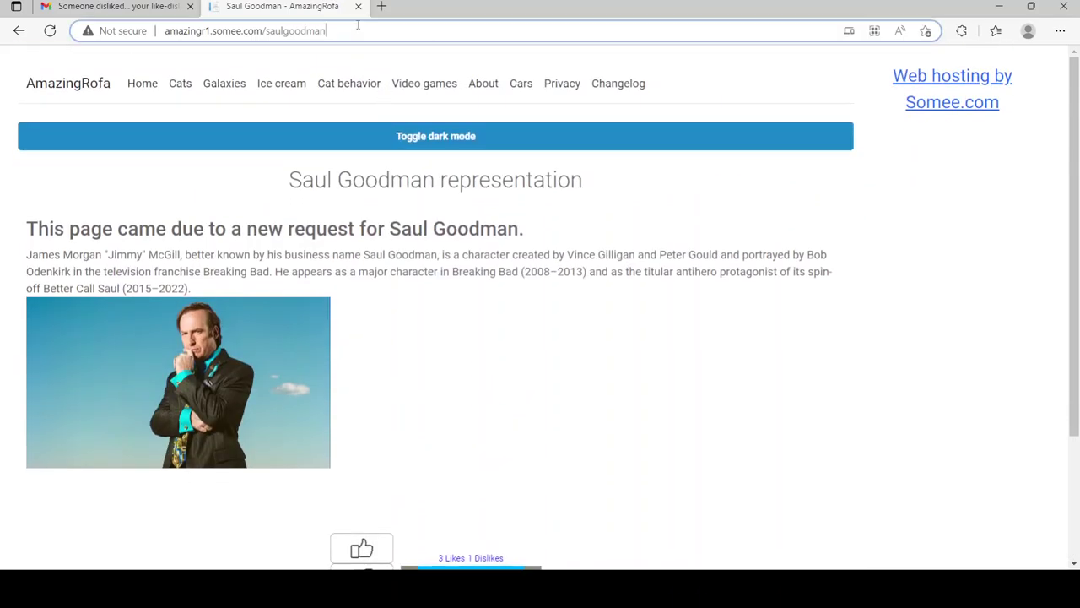
{"action": "type", "text": "t"}
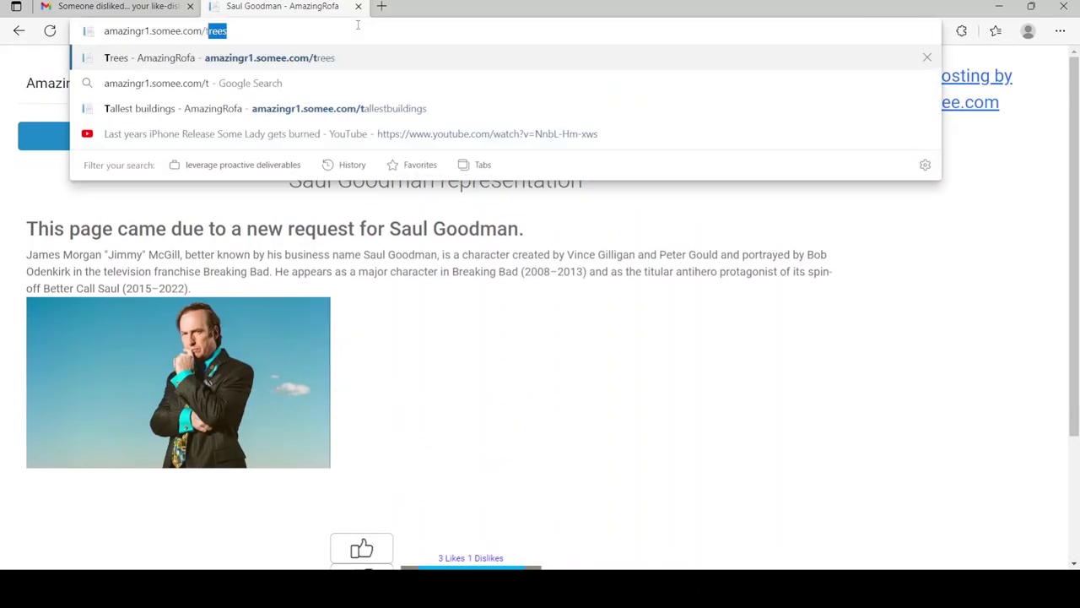
{"action": "key", "text": "Return"}
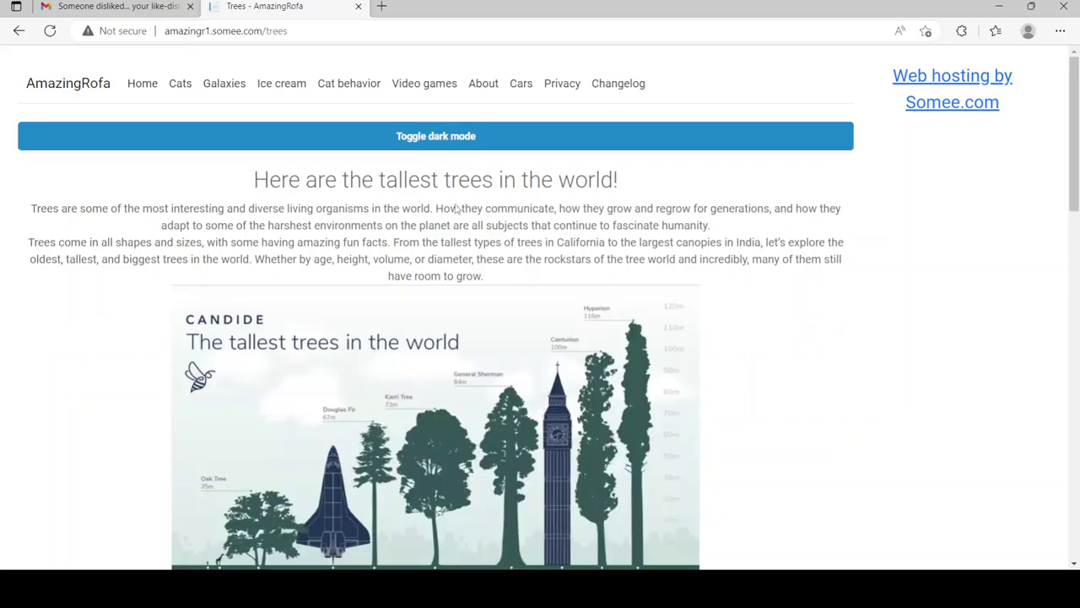
{"action": "scroll", "coordinate": [457, 291], "scroll_direction": "down", "scroll_amount": 10}
{"action": "scroll", "coordinate": [457, 292], "scroll_direction": "down", "scroll_amount": 5}
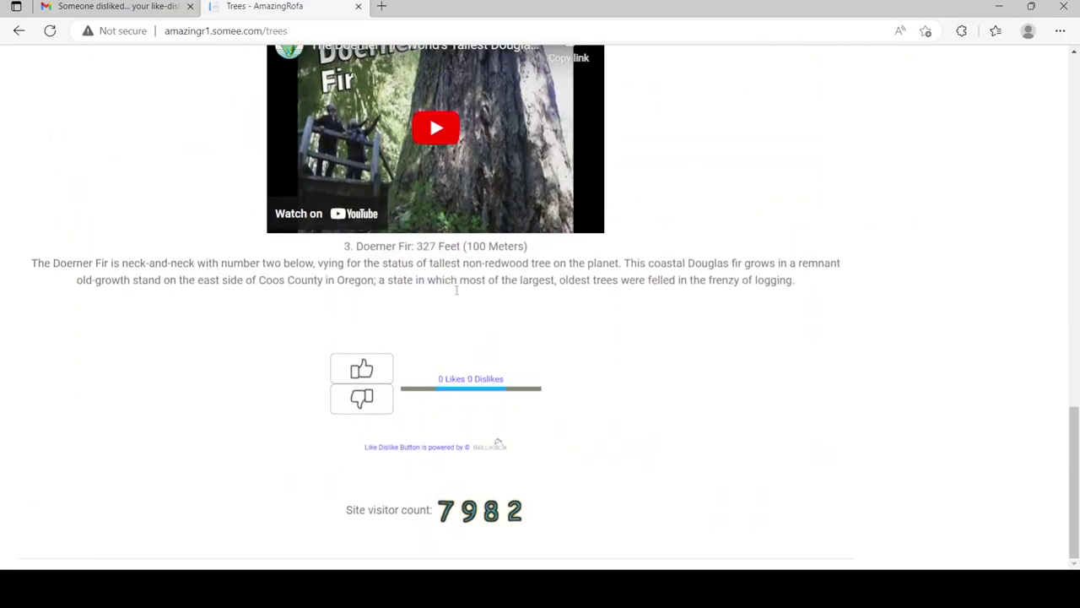
{"action": "scroll", "coordinate": [456, 291], "scroll_direction": "up", "scroll_amount": 1}
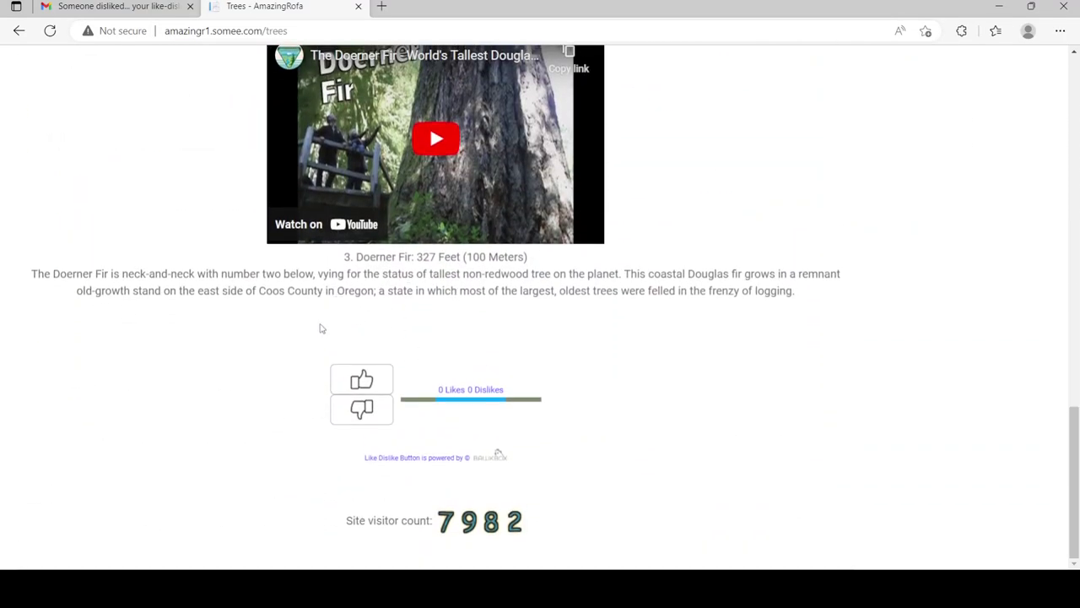
{"action": "double_click", "coordinate": [276, 30]}
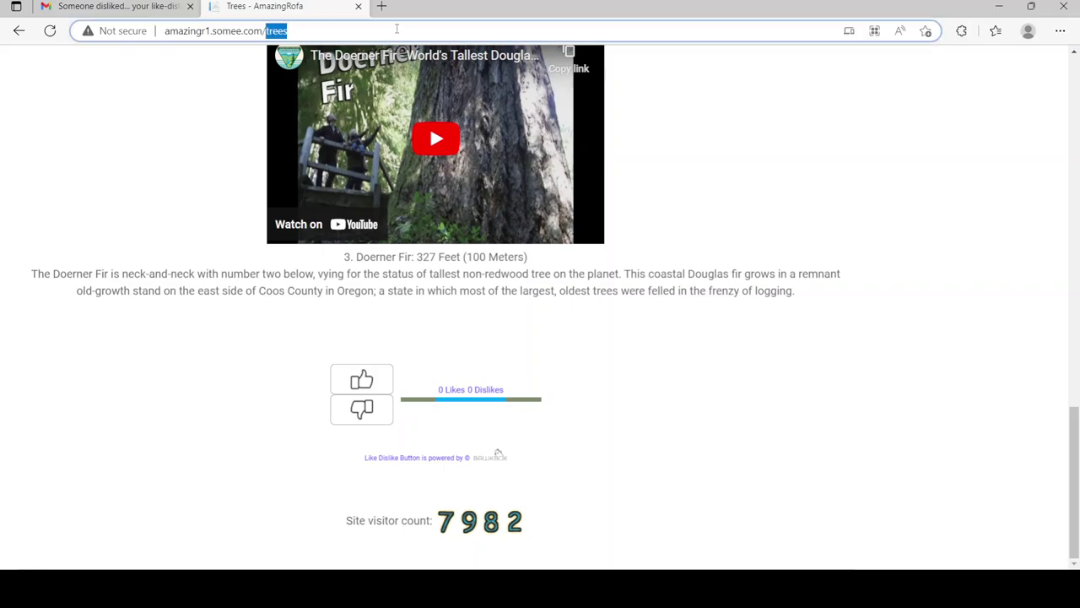
{"action": "type", "text": "v"}
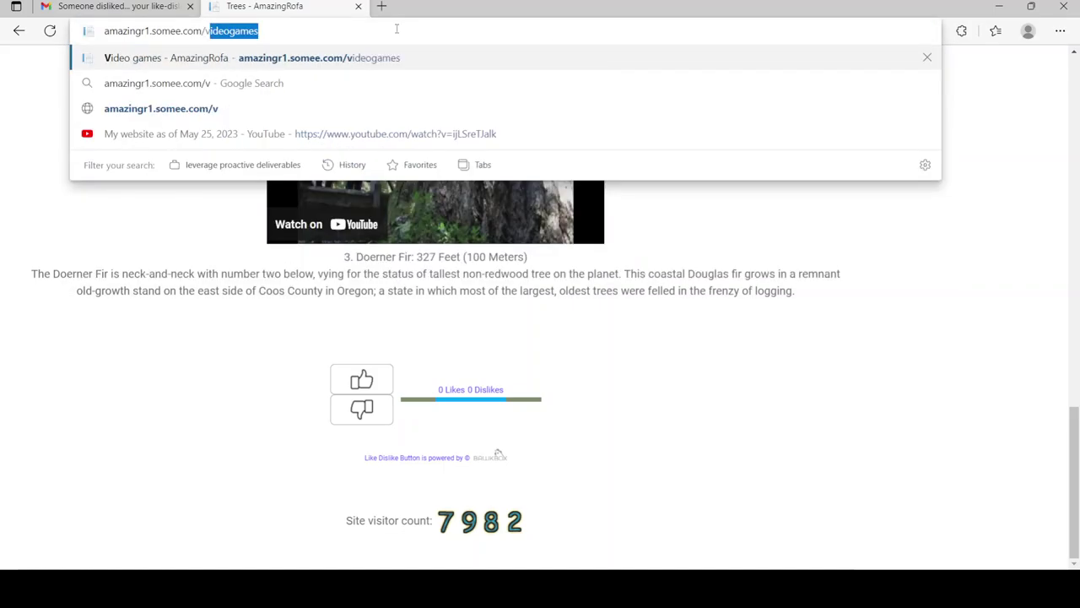
{"action": "key", "text": "BackSpace"}
{"action": "key", "text": "BackSpace"}
{"action": "type", "text": "v"}
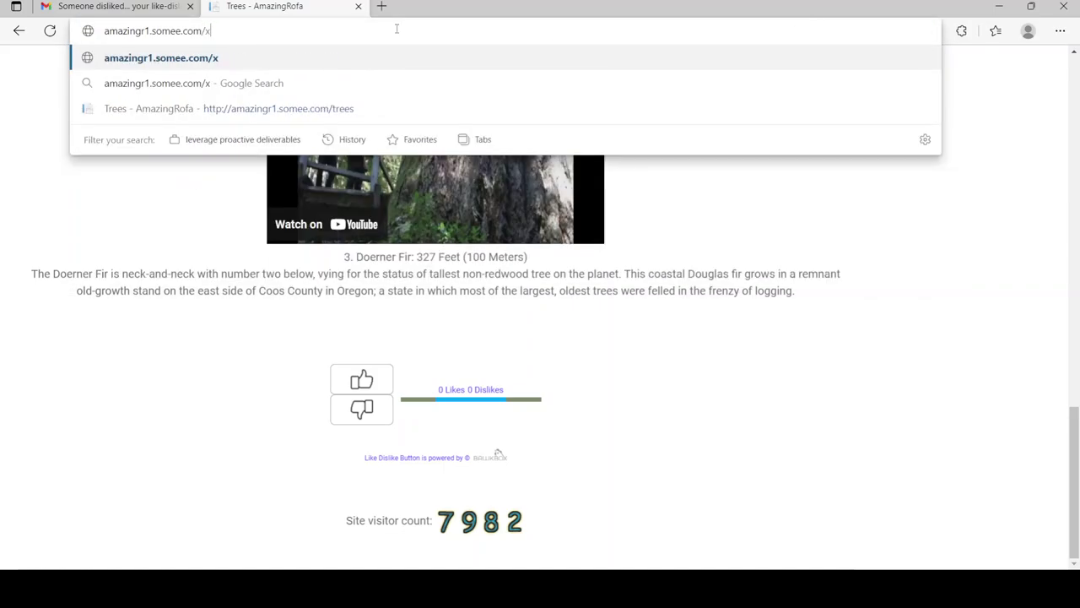
{"action": "key", "text": "BackSpace"}
{"action": "type", "text": "z"}
{"action": "key", "text": "BackSpace"}
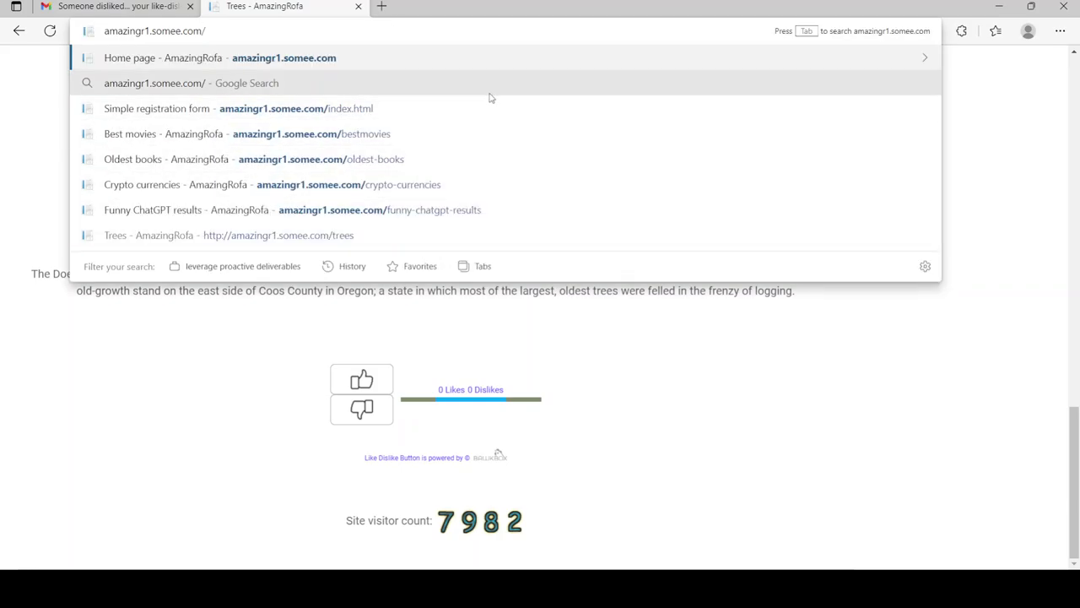
{"action": "key", "text": "Return"}
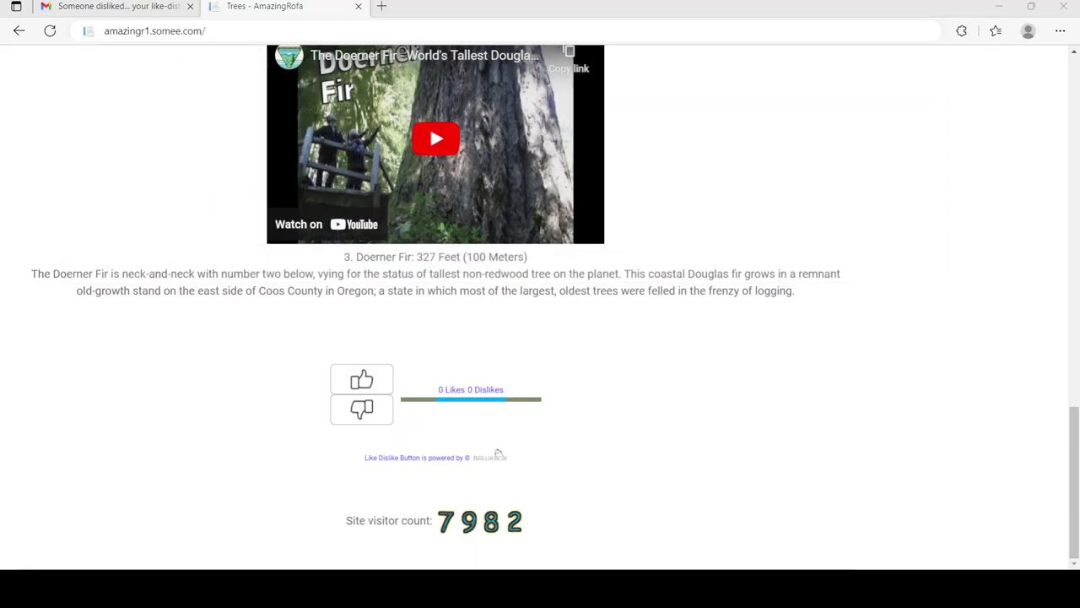